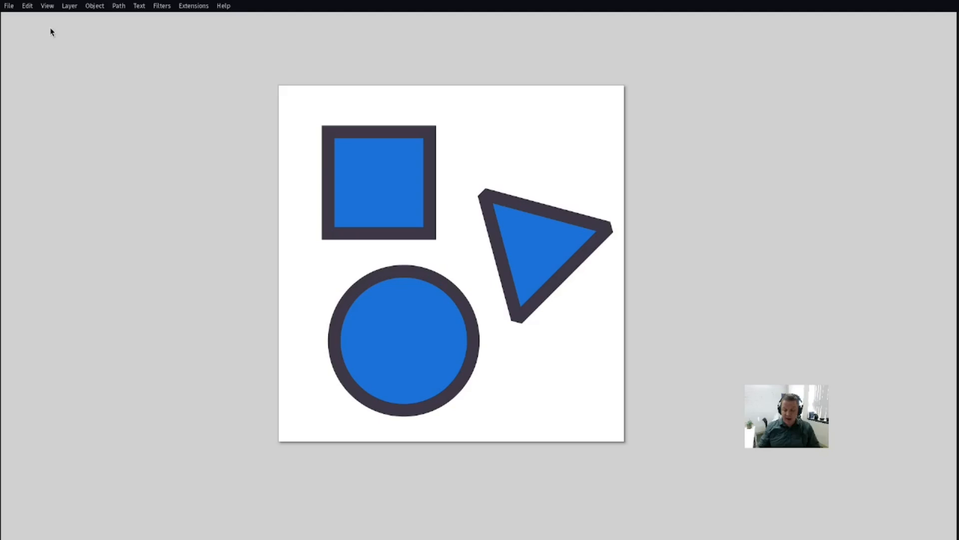
Step: Bring back the full interface with all bars and return to the bare canvas mode
key(ctrl+F11)
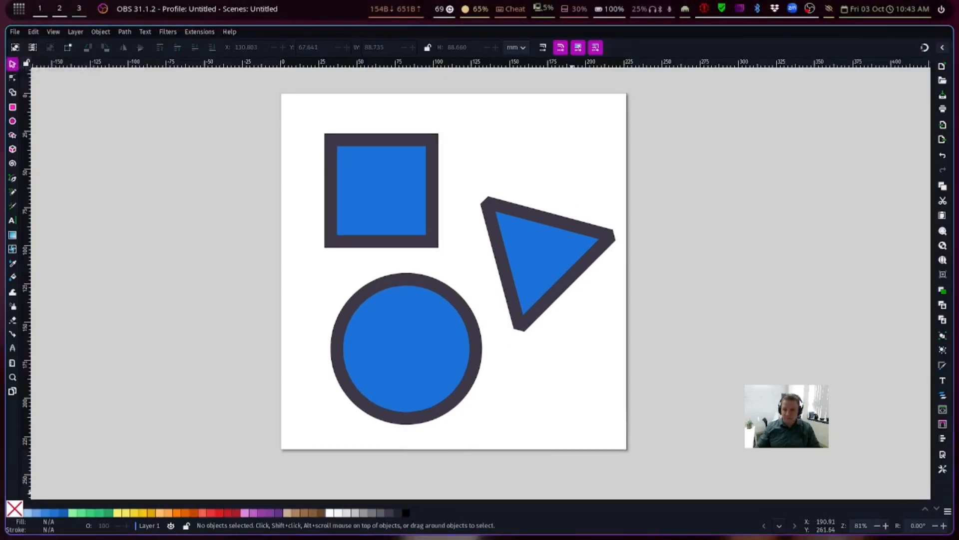
key(ctrl)
key(ctrl+F11)
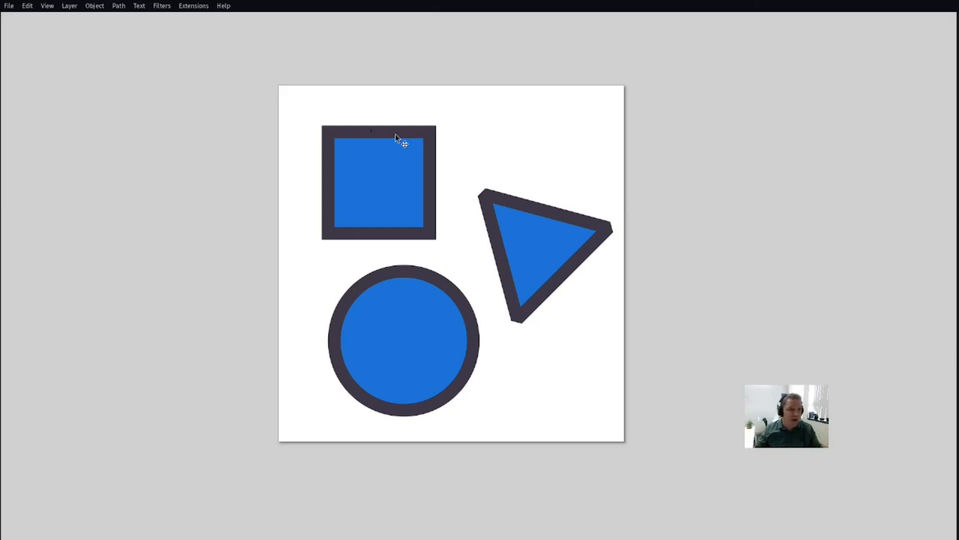
Step: Show the Toolbox in the bare interface
click(47, 6)
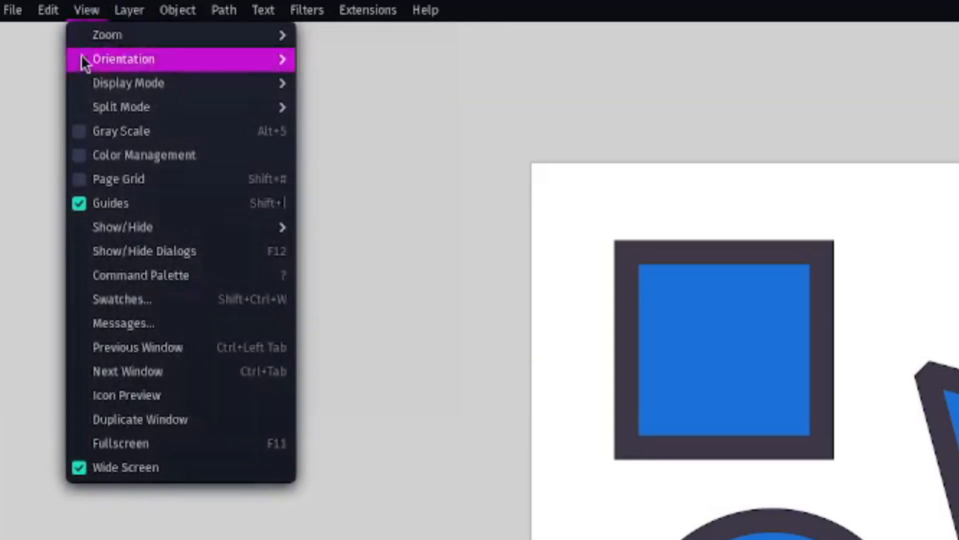
mouse_move(146, 235)
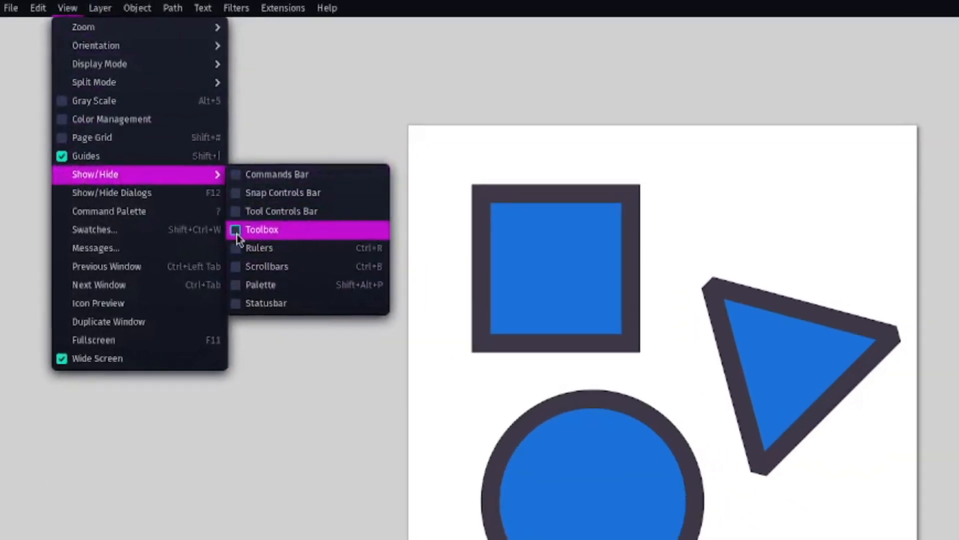
click(238, 238)
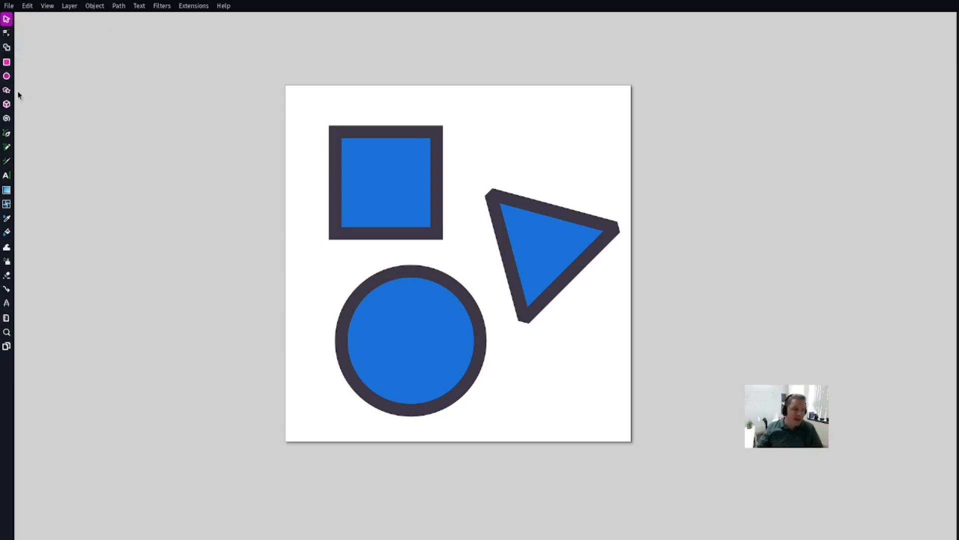
Step: Show the Commands Bar
click(55, 7)
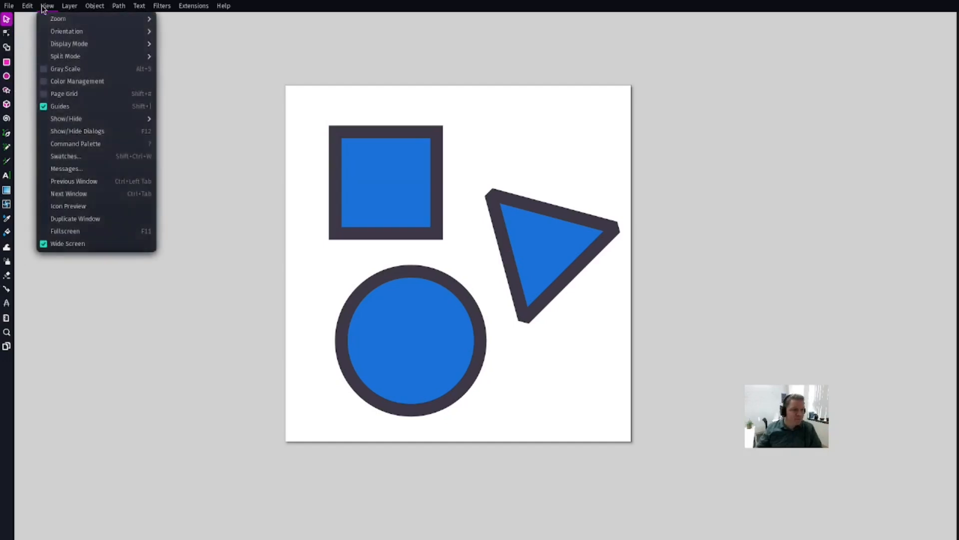
mouse_move(87, 121)
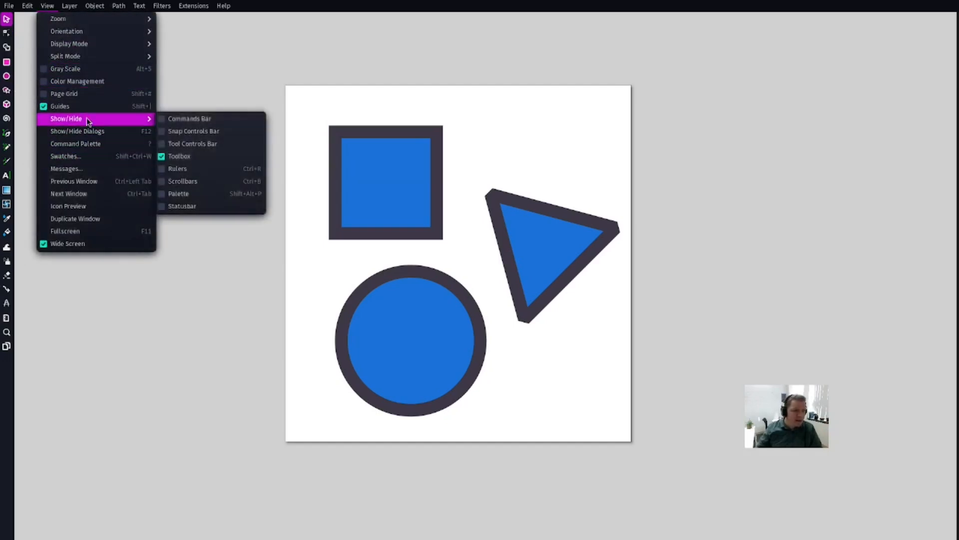
click(169, 120)
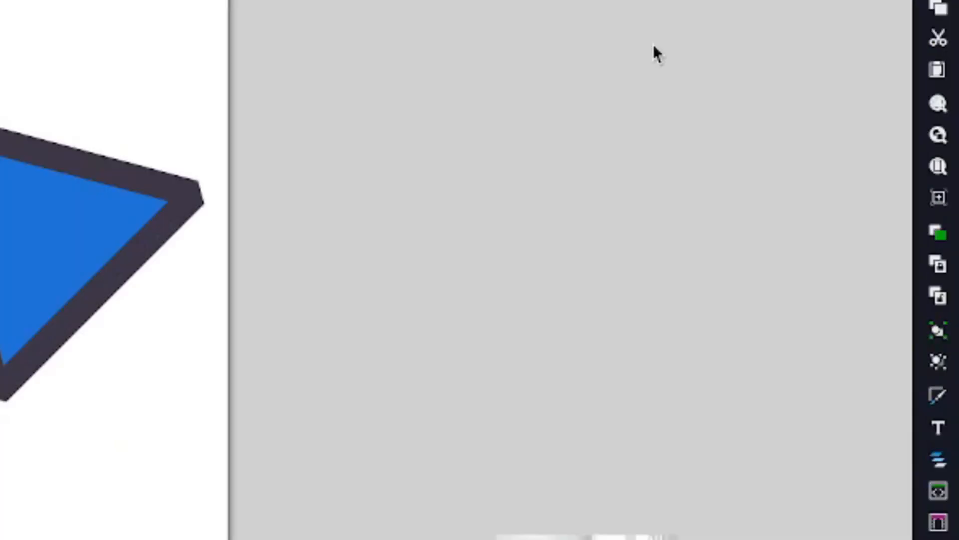
Step: Open the Fill and Stroke dialog, close it, and check the file commands
click(938, 395)
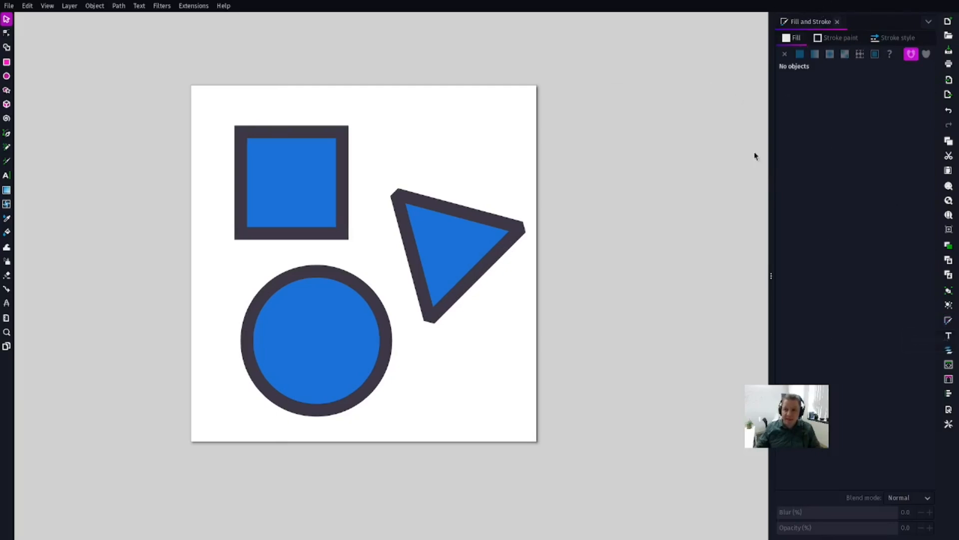
click(837, 21)
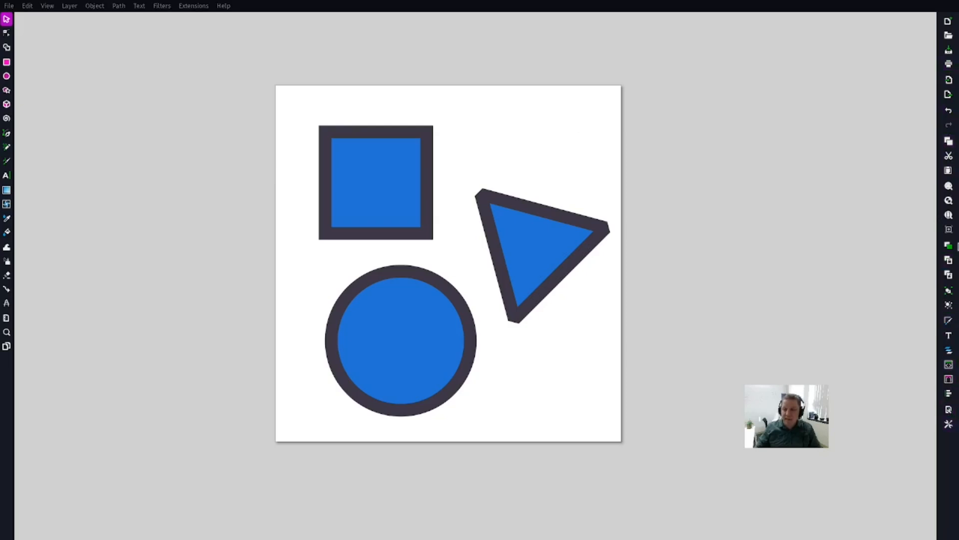
click(9, 6)
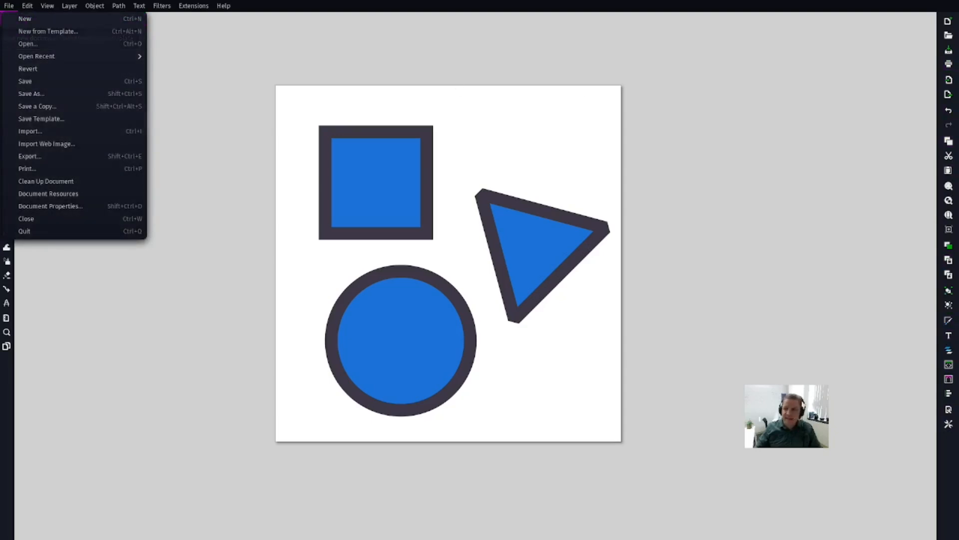
click(775, 109)
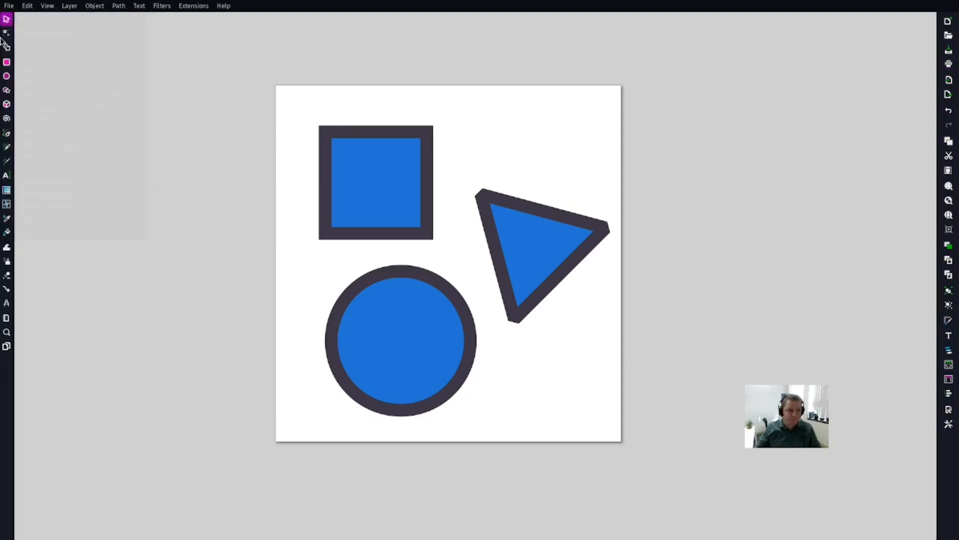
Step: Show the color Palette and look through the list of available palettes without switching
click(45, 6)
mouse_move(89, 120)
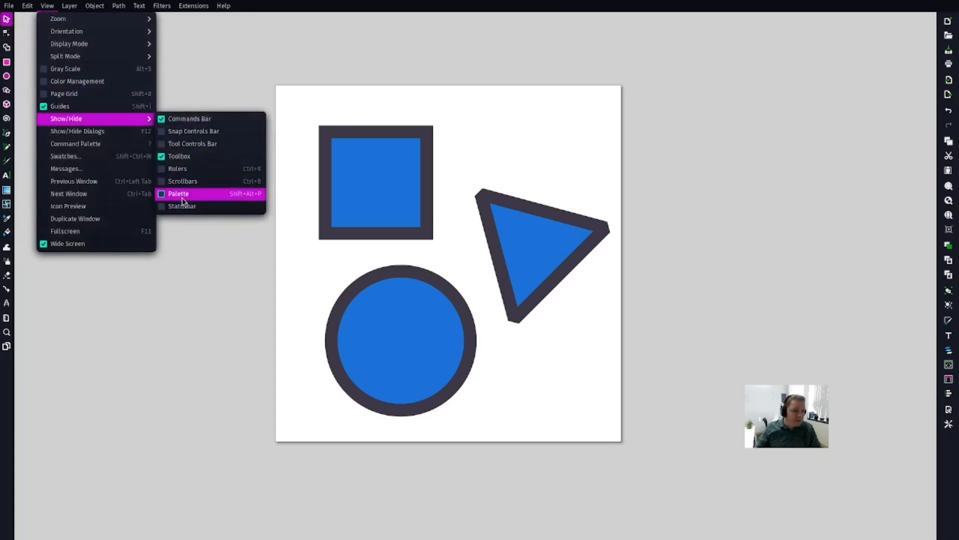
click(180, 194)
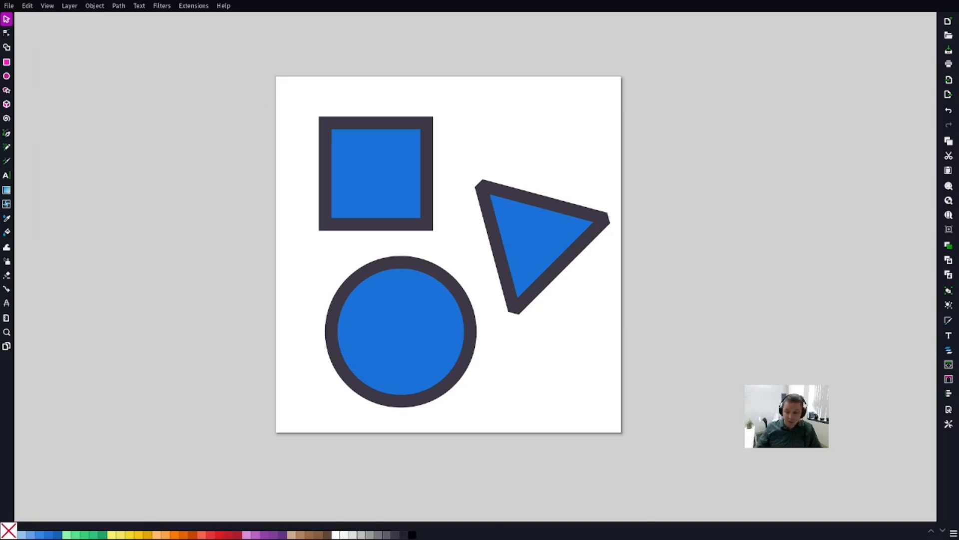
click(953, 534)
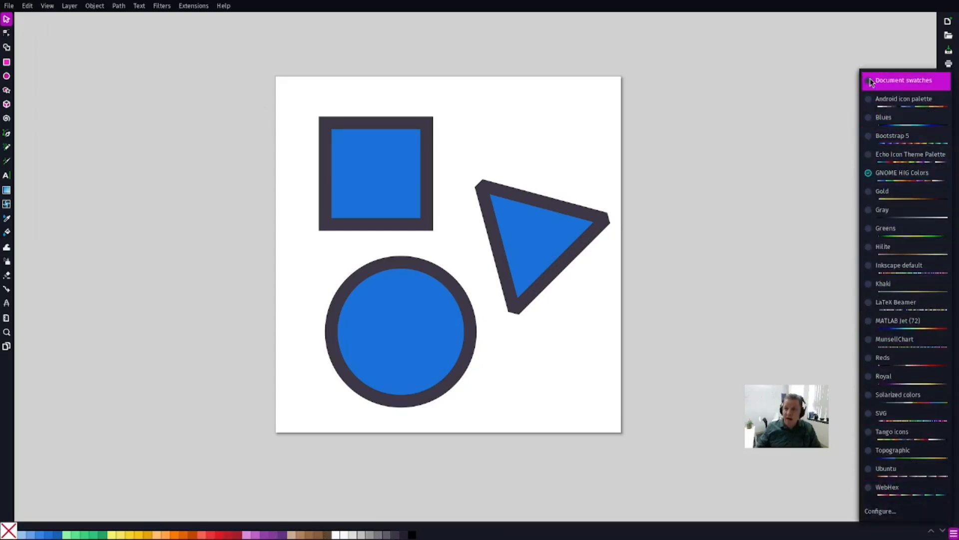
click(709, 441)
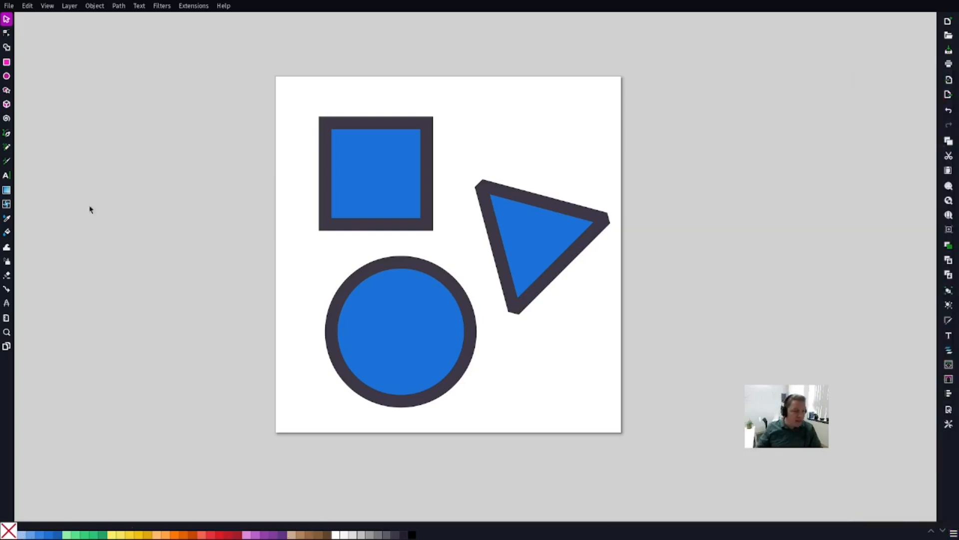
Step: Show the Statusbar beneath the color palette
click(48, 6)
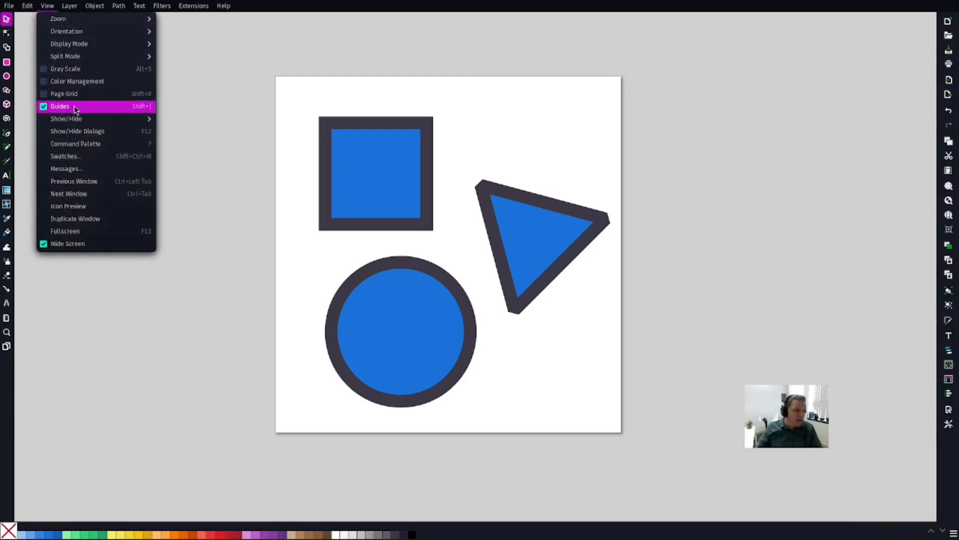
mouse_move(85, 120)
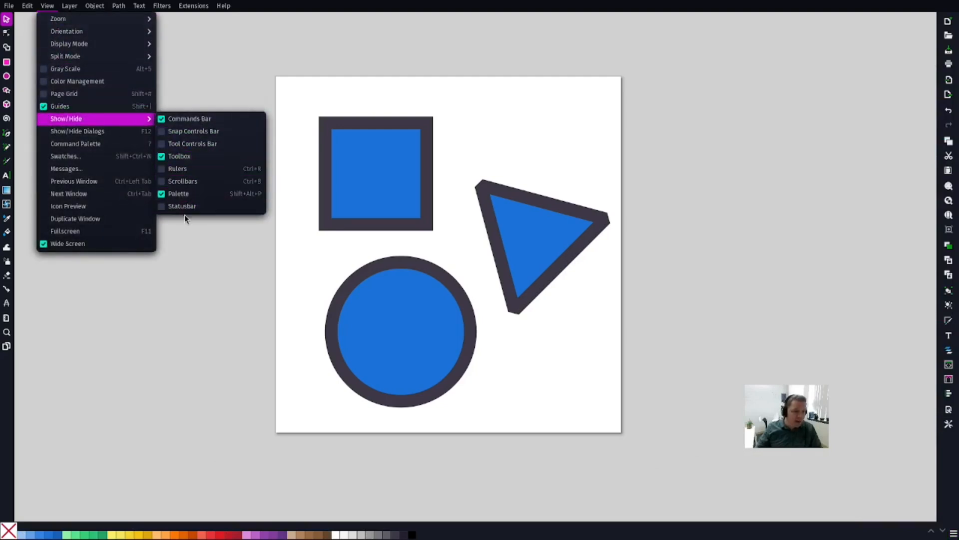
click(163, 207)
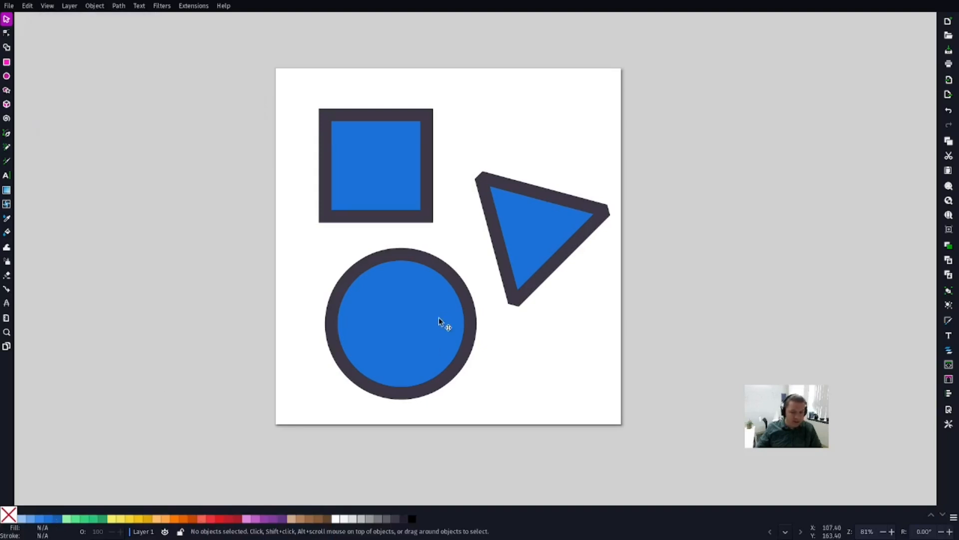
Step: Select the circle and recolor it with a violet-blue fill and a dark slate-grey stroke
click(425, 302)
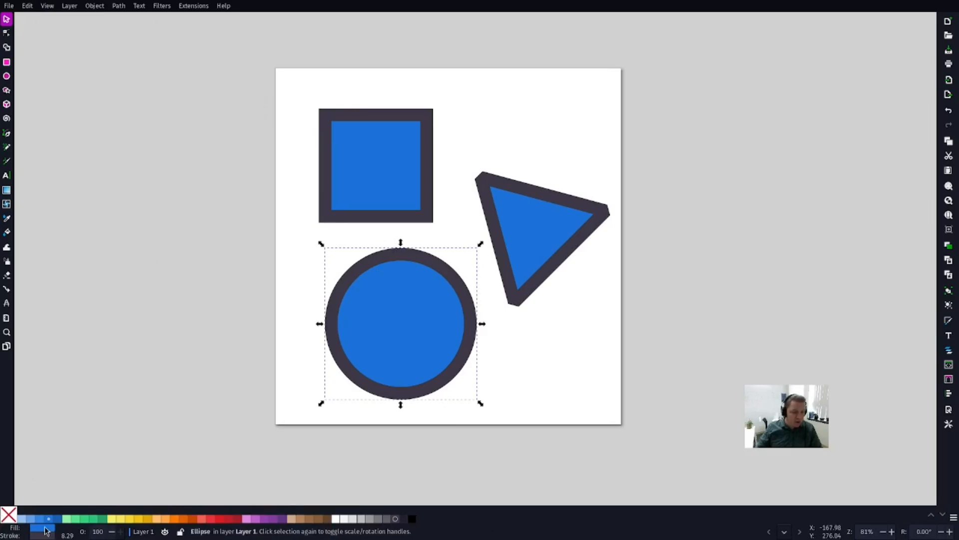
drag(45, 531, 44, 538)
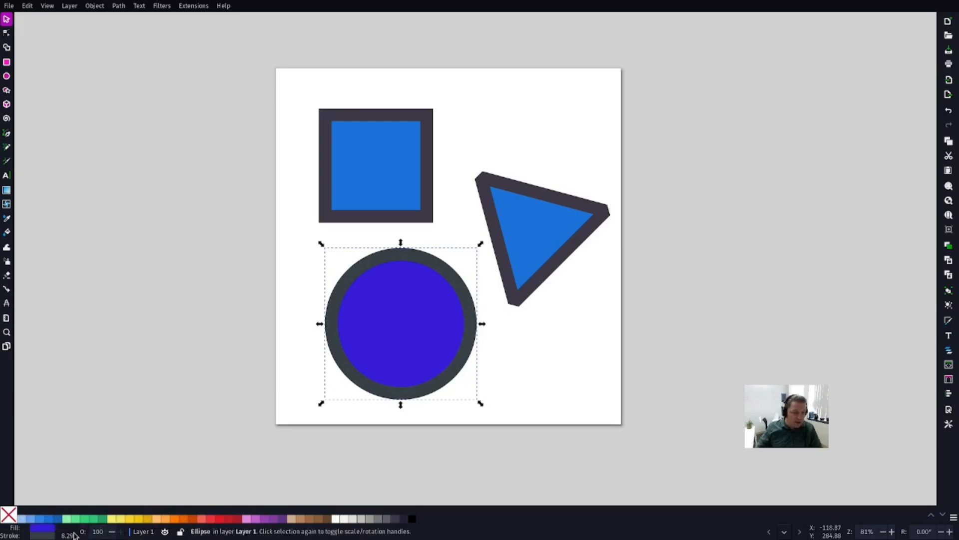
Step: Set the circle's stroke width to 39.3 and its opacity to 95
scroll(73, 535, down, 5)
scroll(72, 536, up, 15)
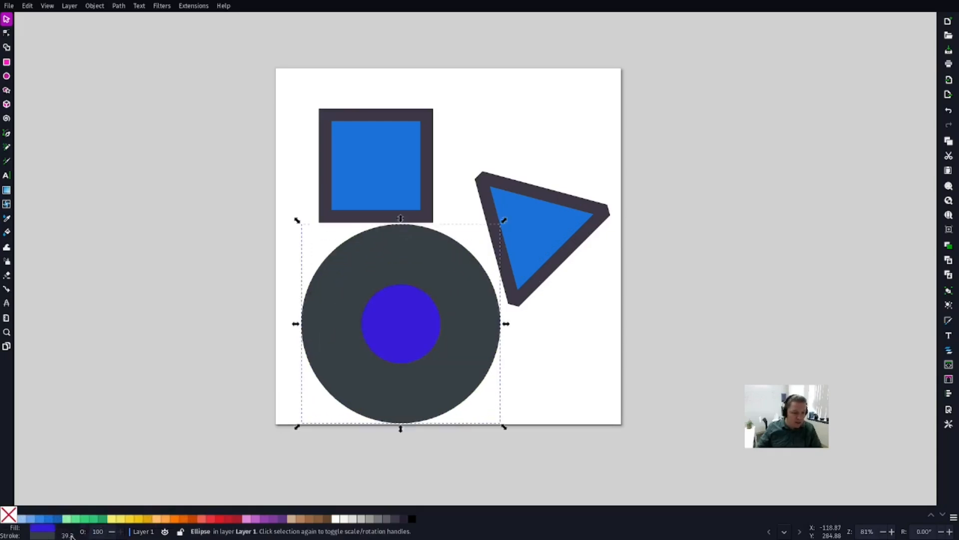
scroll(100, 532, down, 5)
scroll(100, 533, up, 3)
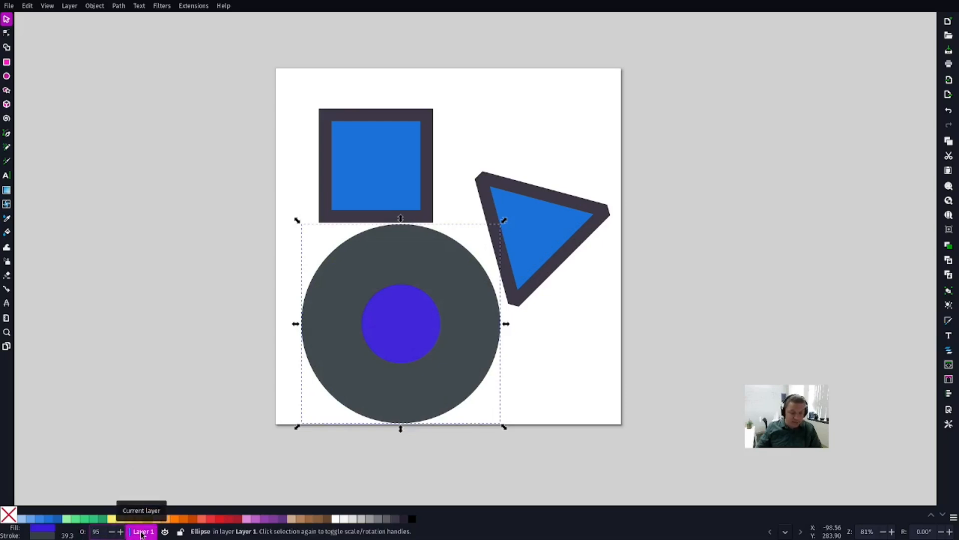
Step: Open the Layers and Objects dialog from each of its access points, leaving it closed
click(949, 351)
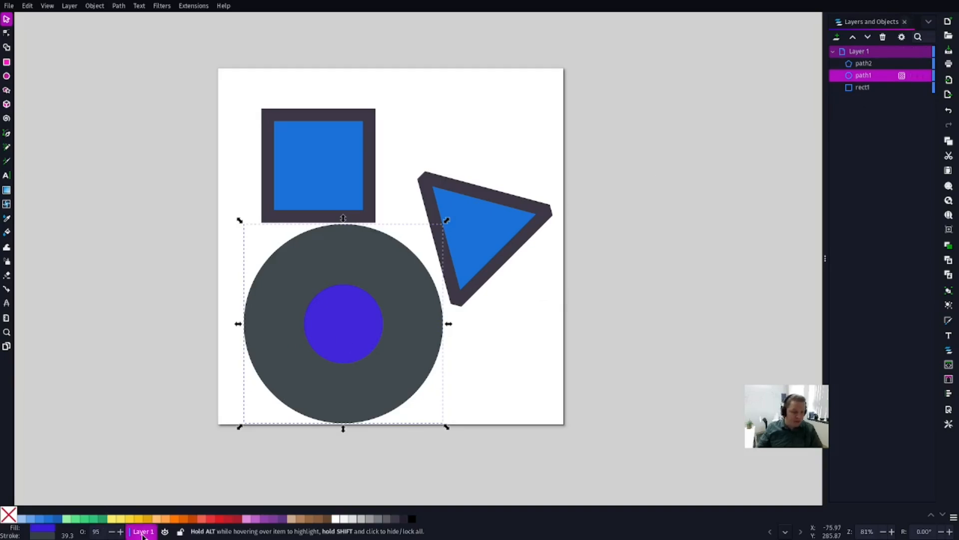
click(143, 533)
click(905, 22)
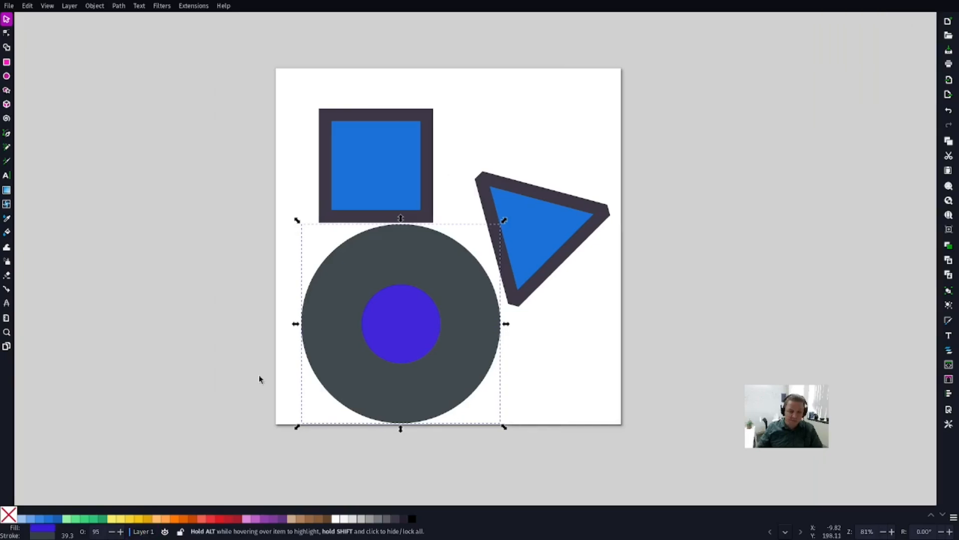
click(142, 531)
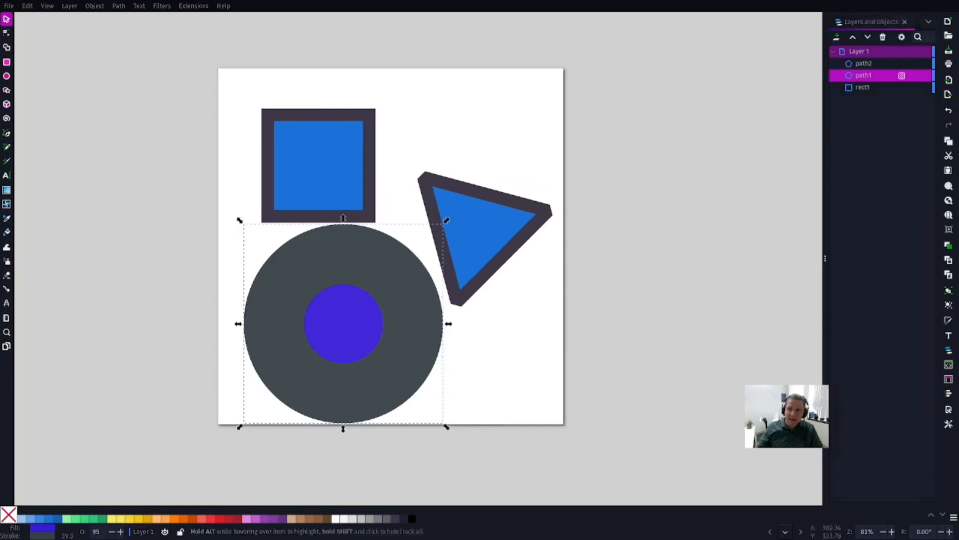
click(905, 22)
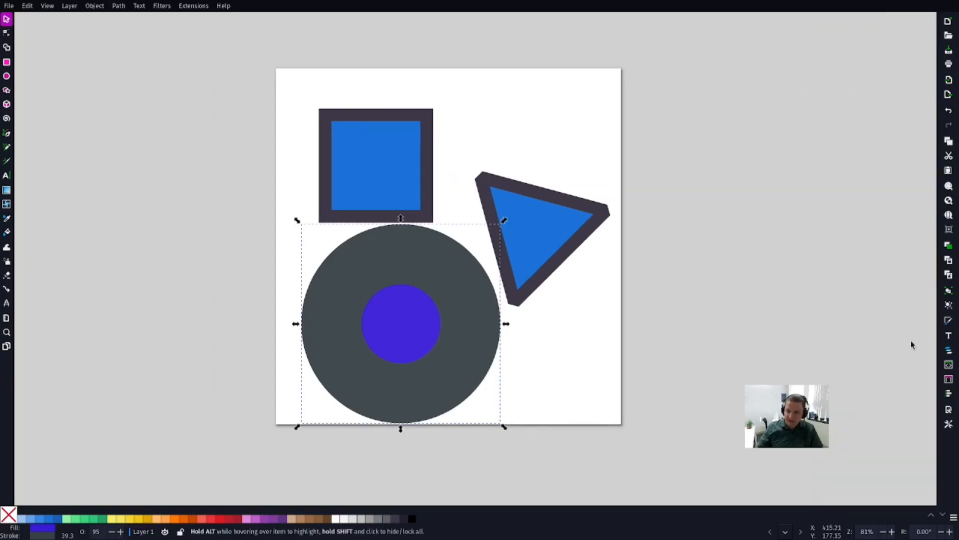
click(949, 351)
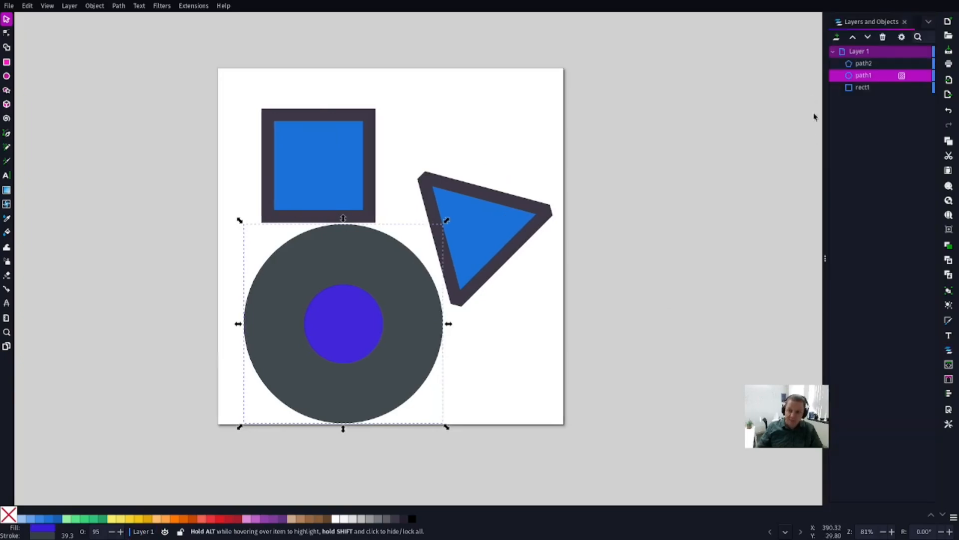
click(905, 22)
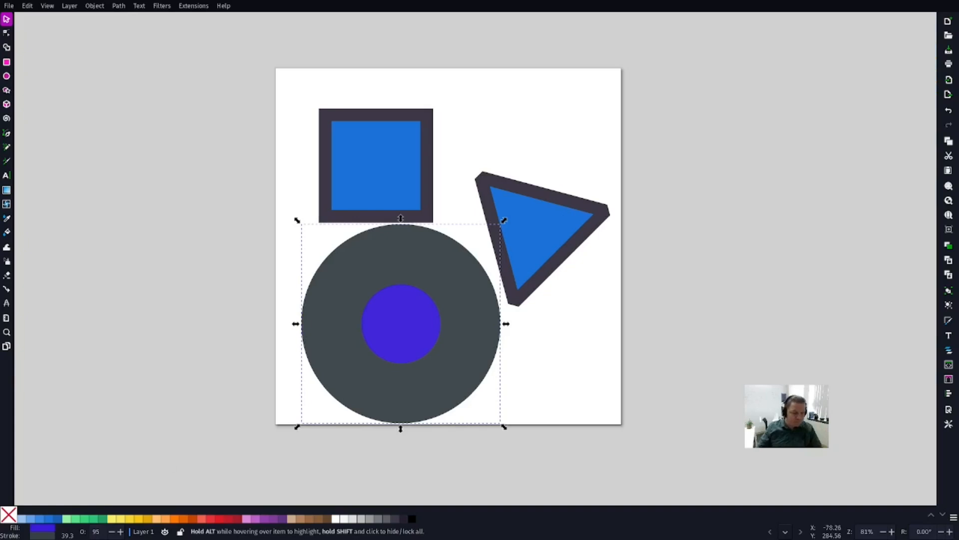
Step: Hide Layer 1 and show it again, and try its lock toggle
click(164, 531)
click(164, 531)
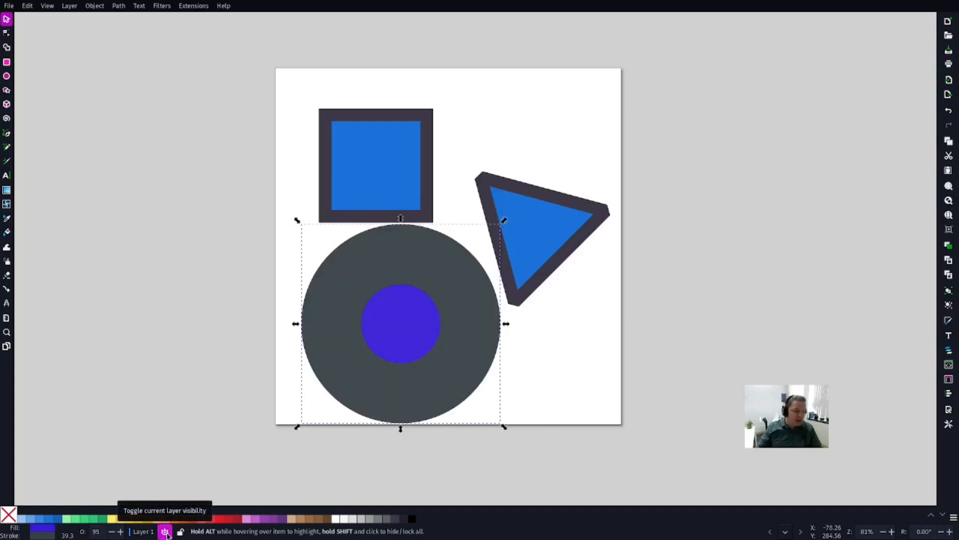
click(182, 532)
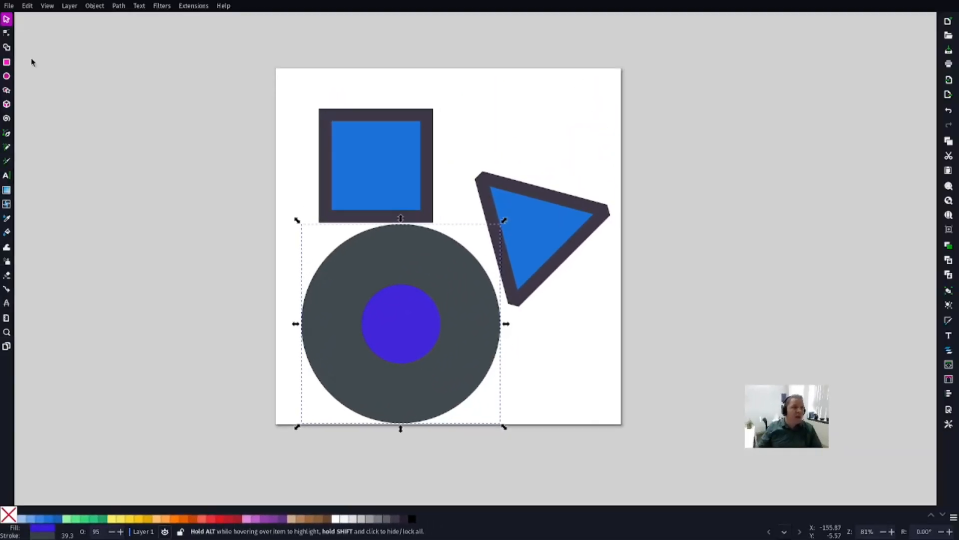
Step: Activate the Node tool, return to the Selector tool and select the triangle
click(7, 33)
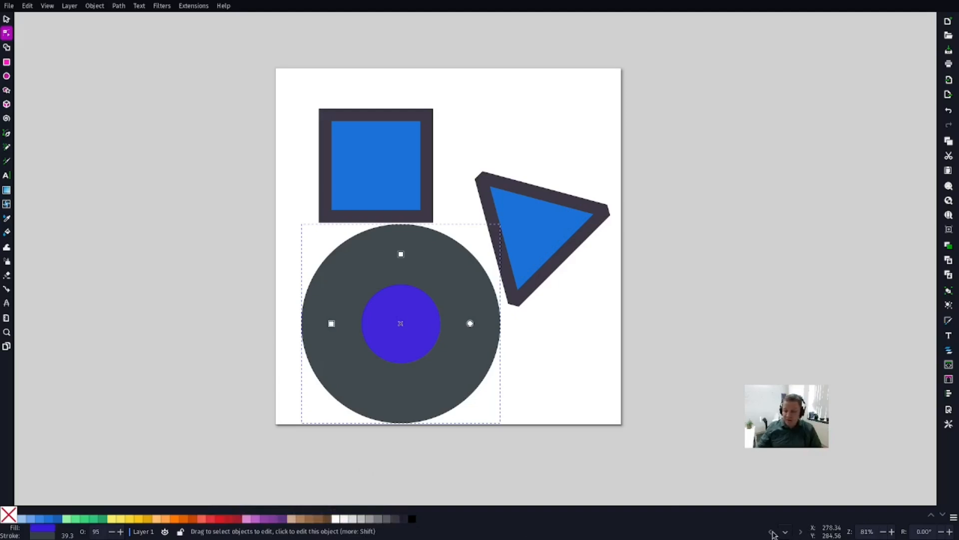
key(s)
click(573, 251)
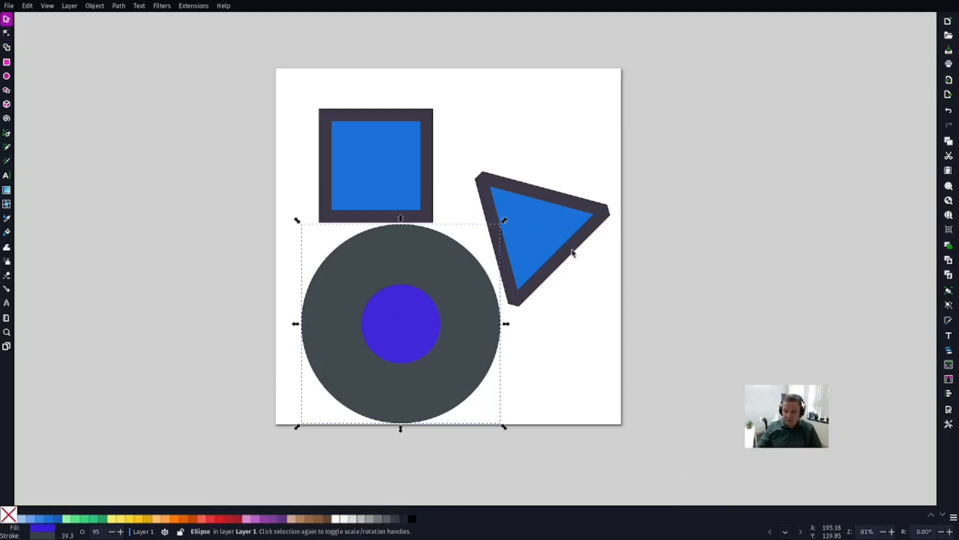
Step: Zoom the canvas to 94% and rotate the canvas view to -4.00°
click(884, 532)
click(883, 532)
click(884, 532)
click(893, 532)
click(892, 532)
click(892, 532)
click(893, 533)
click(893, 532)
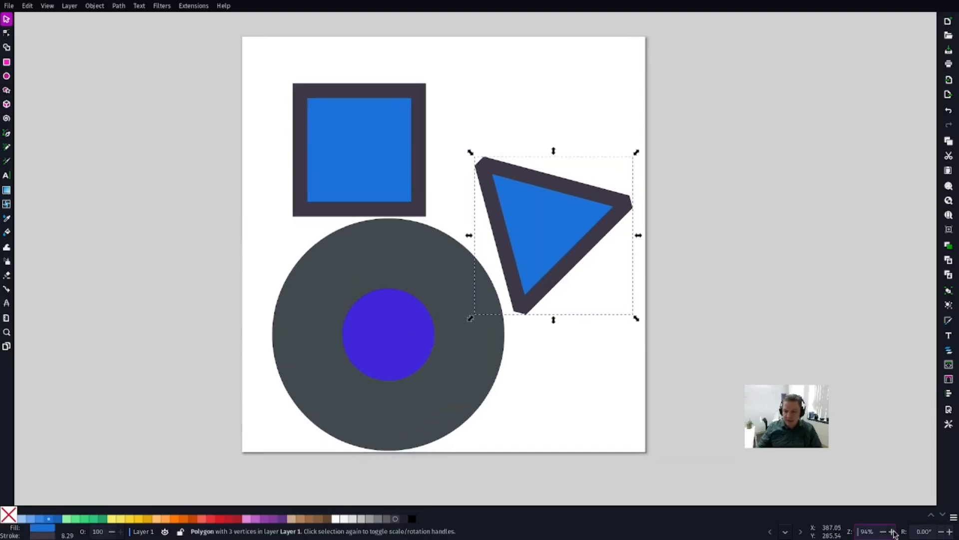
click(942, 533)
click(942, 532)
click(942, 532)
click(942, 532)
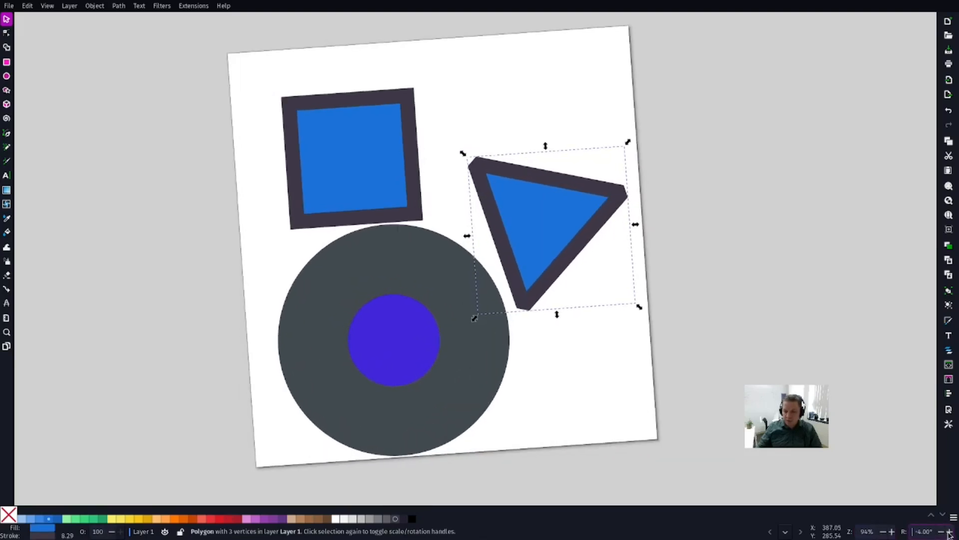
Step: Reset the canvas rotation to 0.00°
click(949, 532)
click(949, 532)
click(950, 532)
click(950, 532)
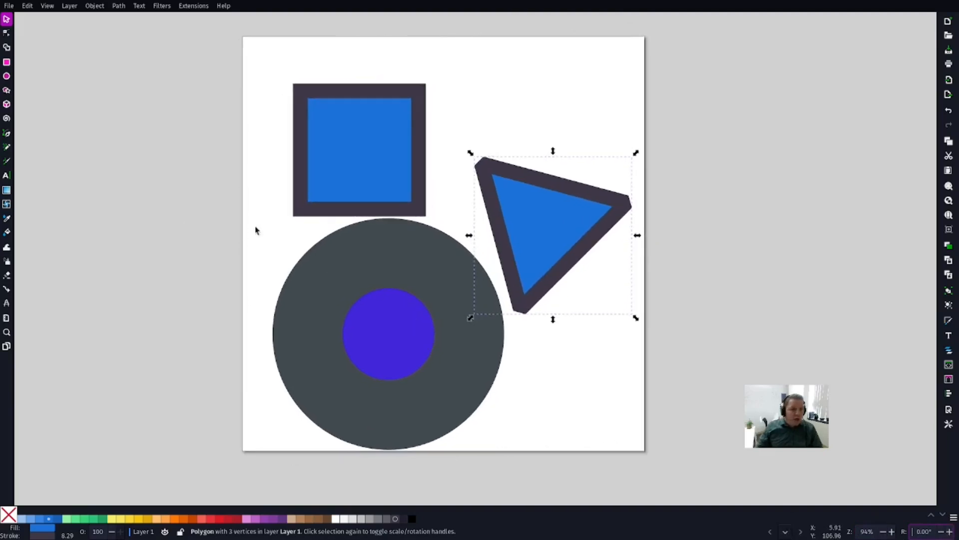
Step: Show the canvas scrollbars and try them out by moving the drawing vertically and horizontally
click(47, 6)
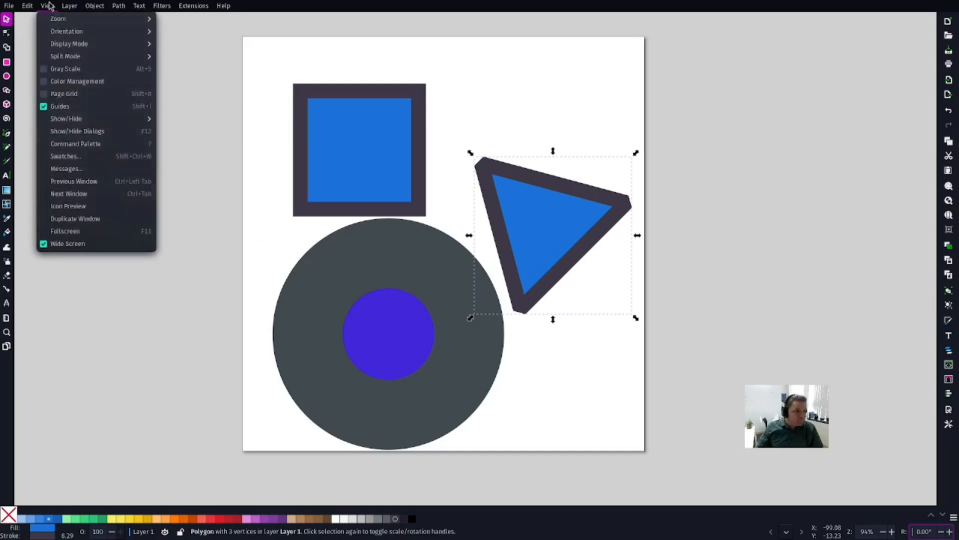
mouse_move(88, 124)
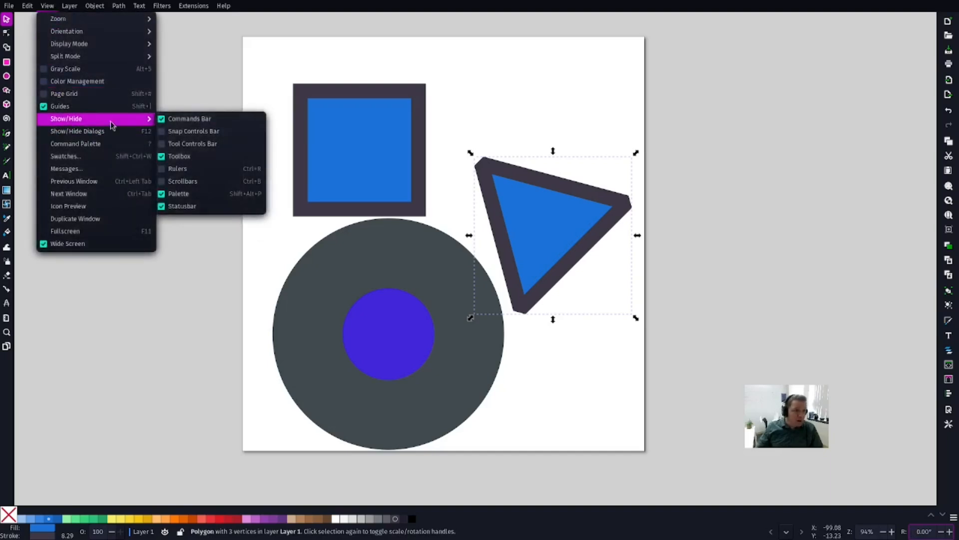
click(175, 187)
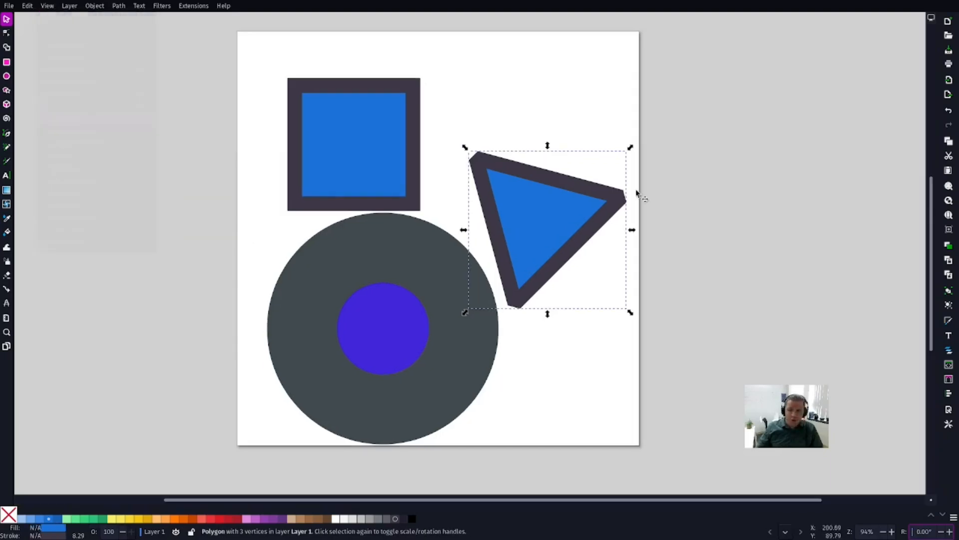
mouse_move(931, 207)
mouse_down()
mouse_move(931, 223)
mouse_move(932, 199)
mouse_move(931, 221)
mouse_up()
mouse_move(723, 501)
mouse_down()
mouse_move(672, 502)
mouse_move(726, 501)
mouse_up()
scroll(632, 257, up, 4)
scroll(630, 260, down, 5)
scroll(628, 261, up, 4)
scroll(627, 258, down, 2)
scroll(622, 261, right, 4)
scroll(619, 262, left, 5)
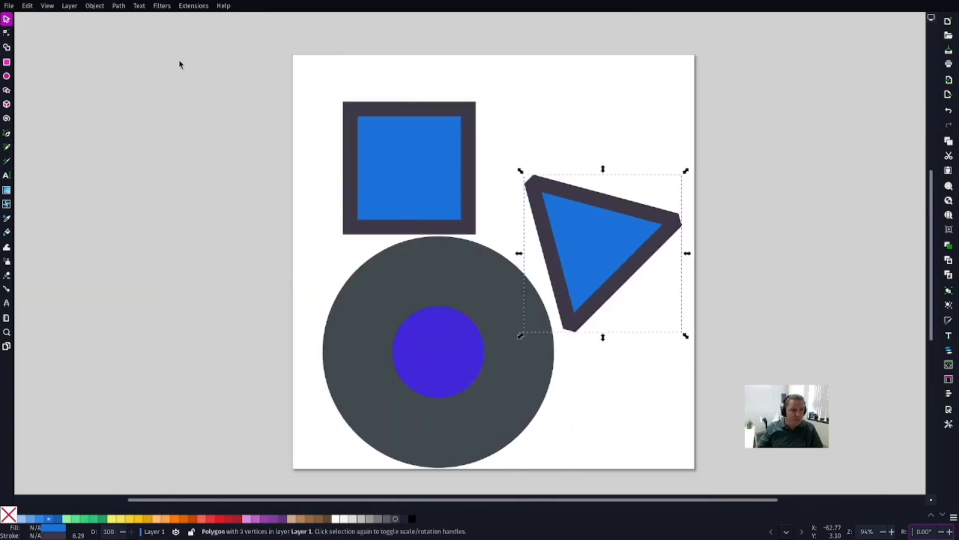
Step: Hide the canvas scrollbars again
click(69, 6)
mouse_move(95, 120)
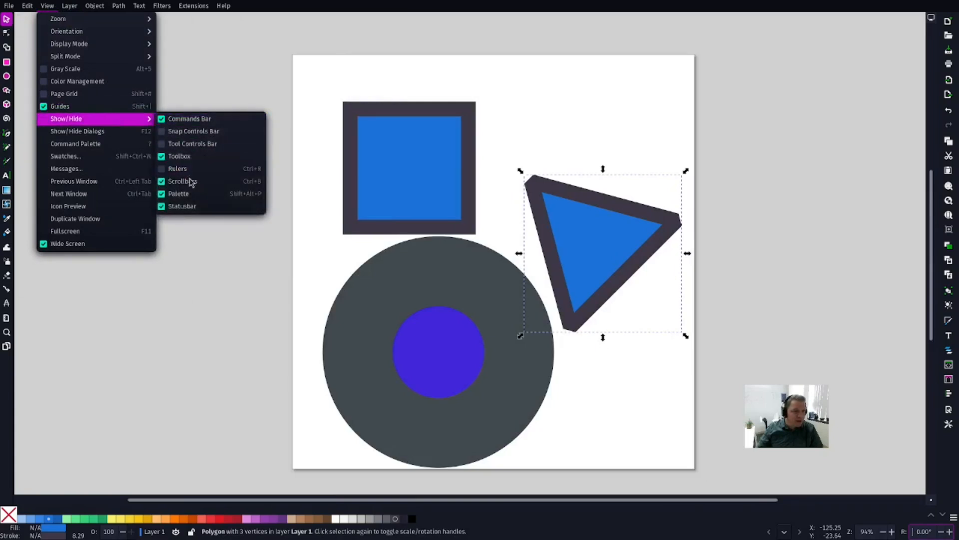
click(190, 182)
Step: Show the rulers and set their unit to cm
click(70, 6)
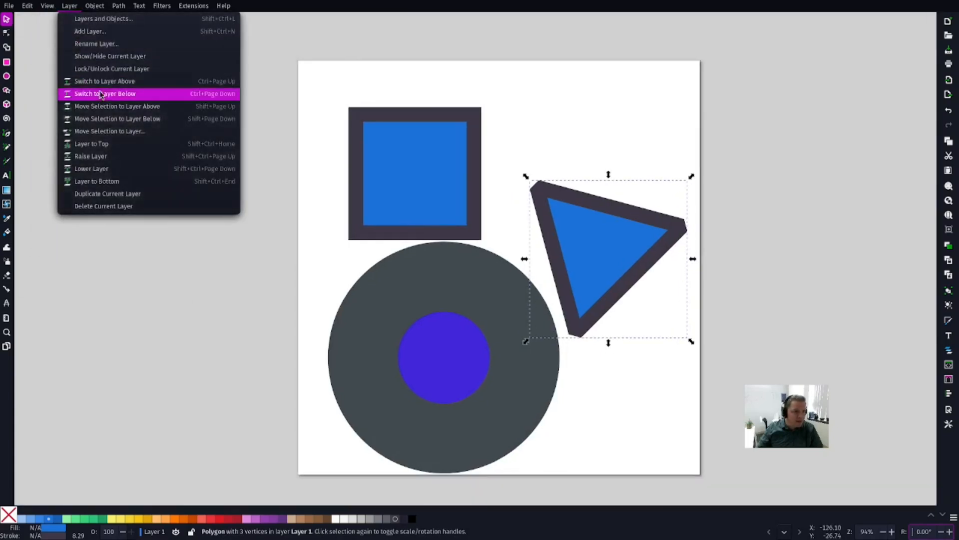
mouse_move(48, 6)
mouse_move(83, 123)
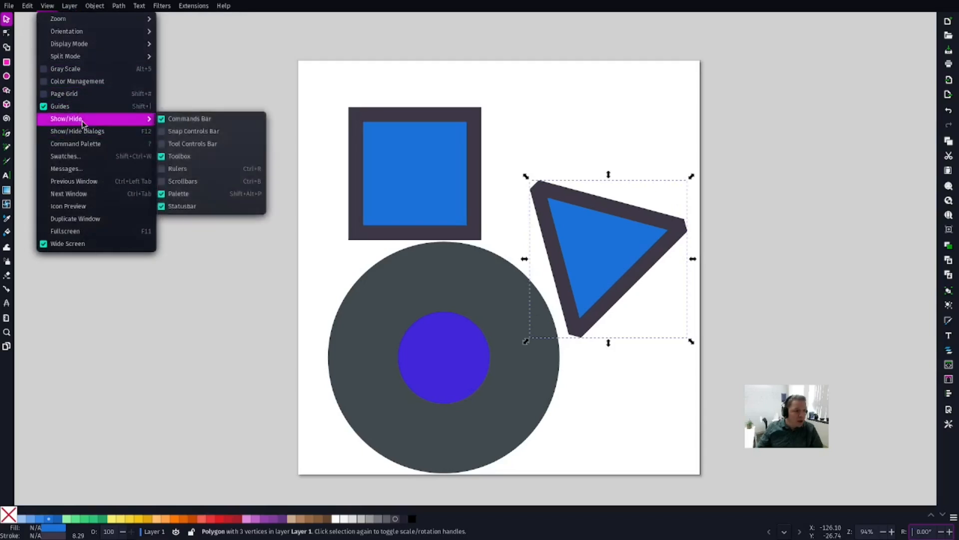
click(164, 169)
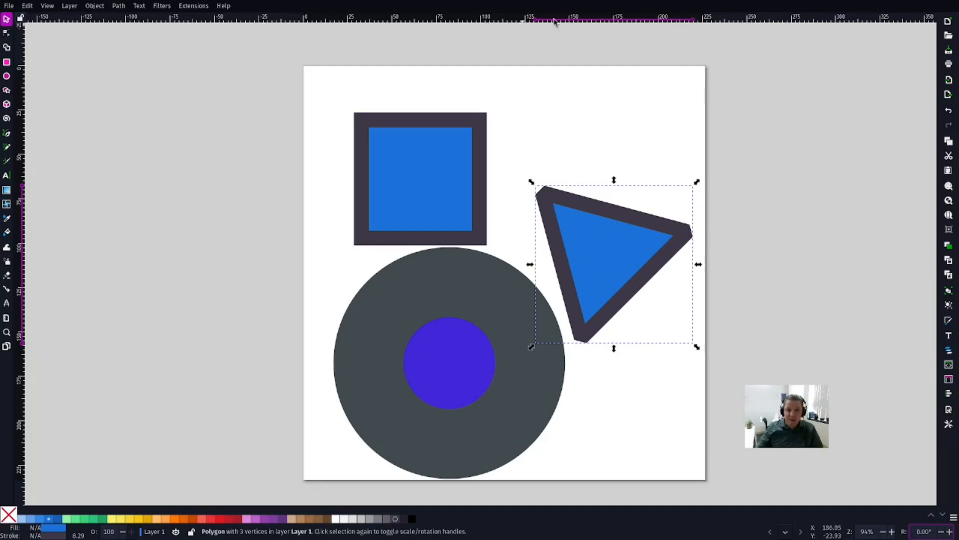
right_click(468, 20)
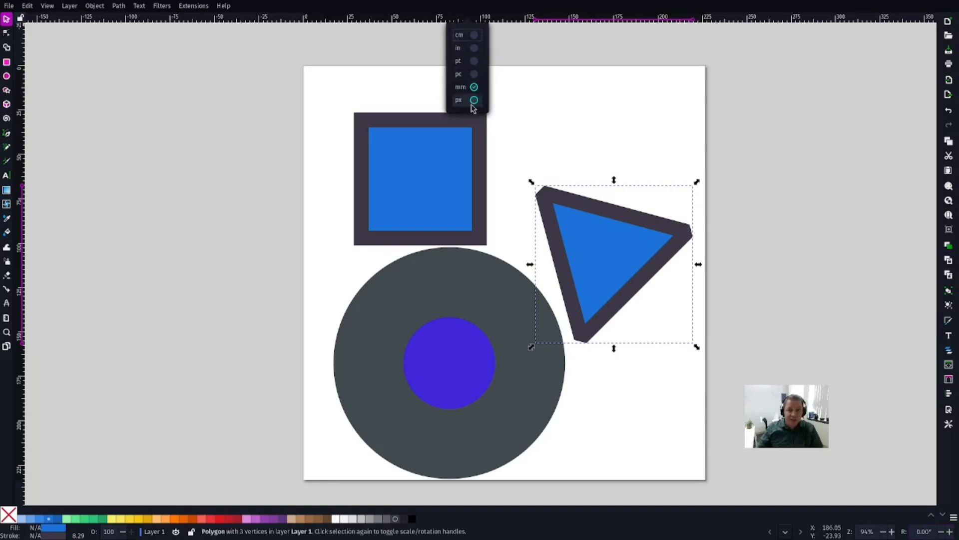
click(474, 36)
click(119, 119)
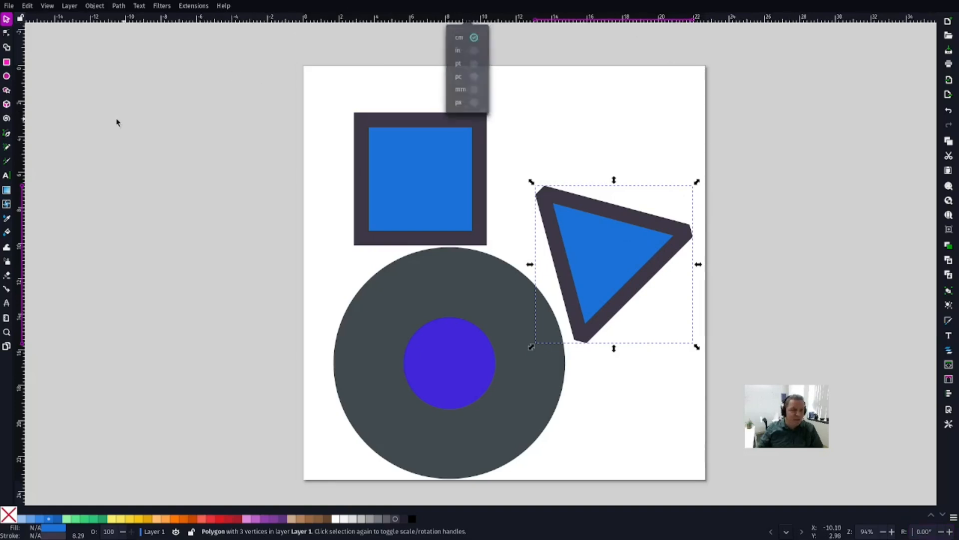
Step: Place a vertical guide about 1 cm inside the page's left edge and a horizontal guide about 1.8 cm below its top edge
drag(22, 111, 321, 112)
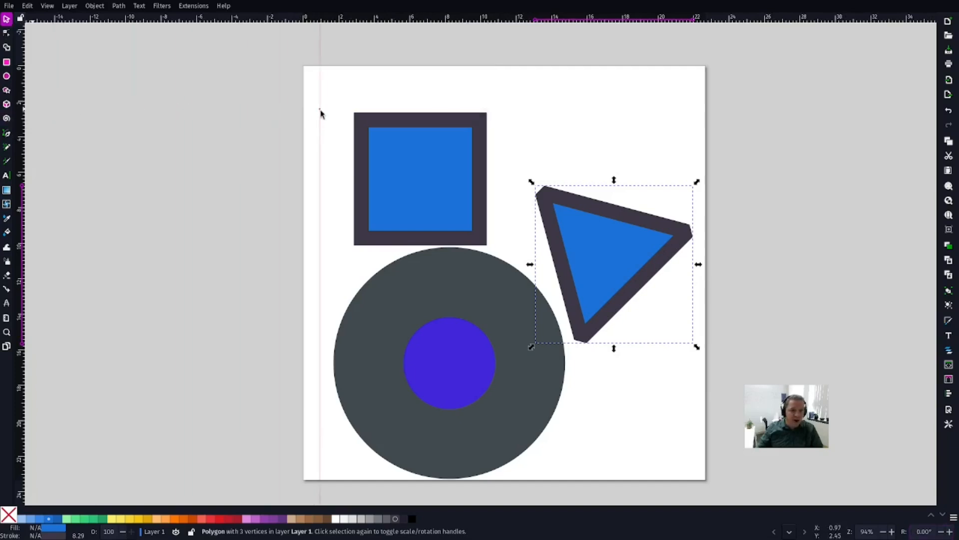
drag(391, 22, 391, 97)
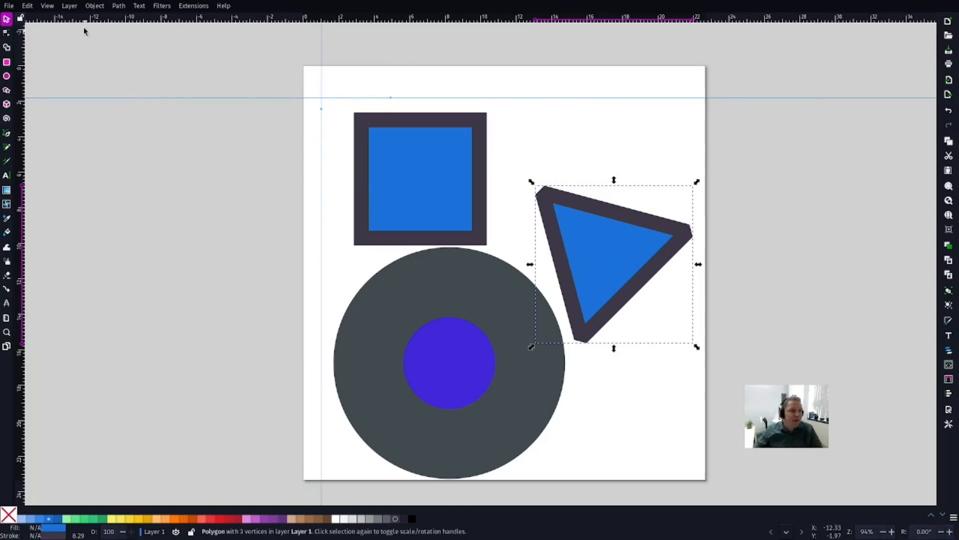
Step: Show the Snap Controls Bar and move the blue square up so its top edge snaps to the horizontal guide
click(70, 5)
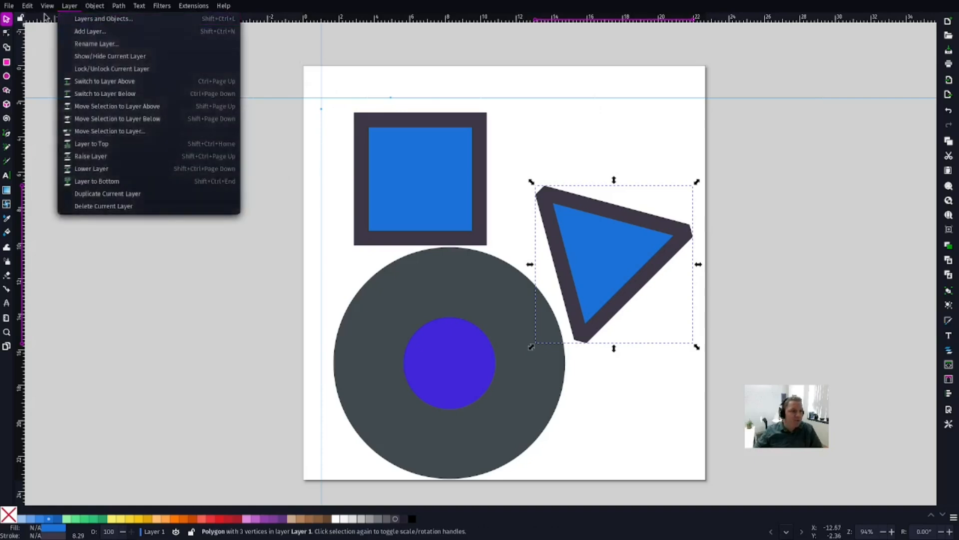
mouse_move(64, 125)
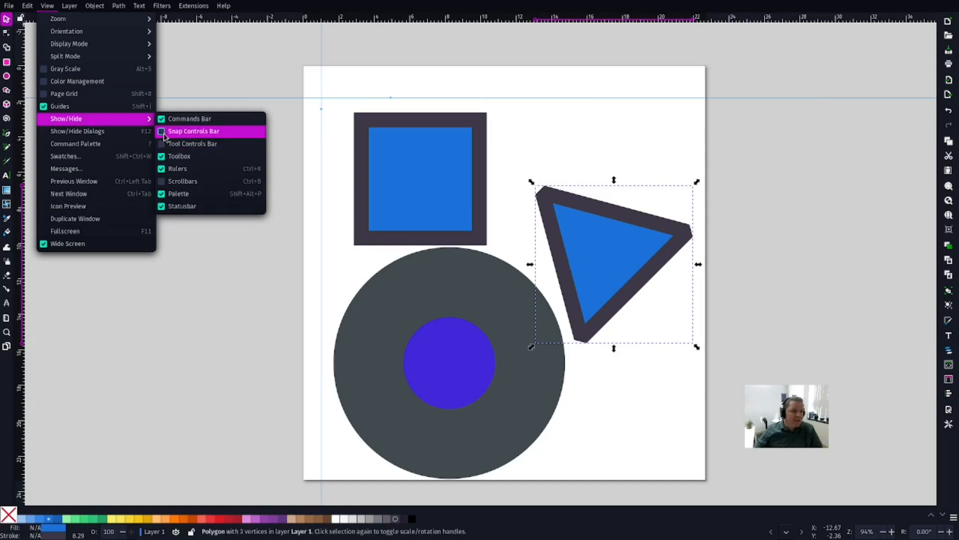
click(164, 132)
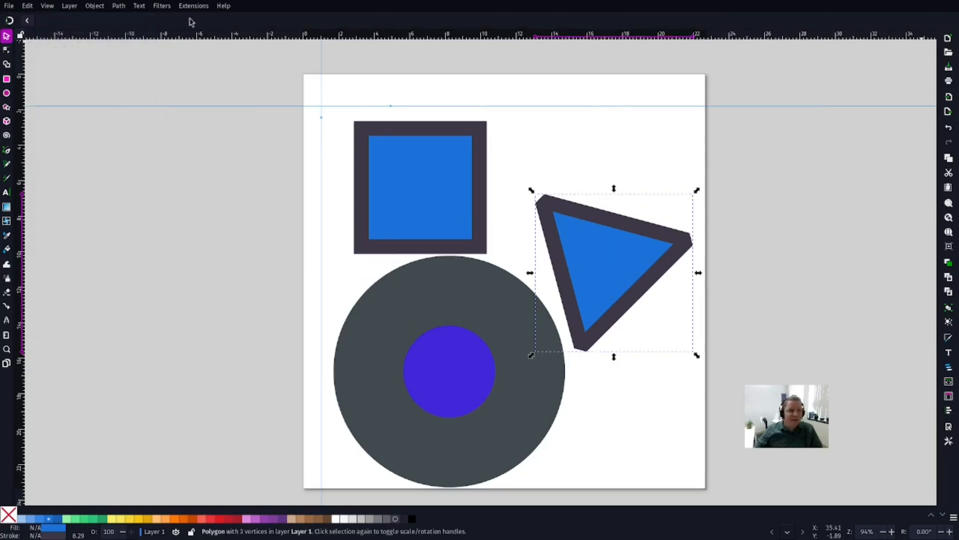
drag(445, 174, 403, 169)
Step: Turn snapping off and look over the snapping options, leaving them closed
click(12, 21)
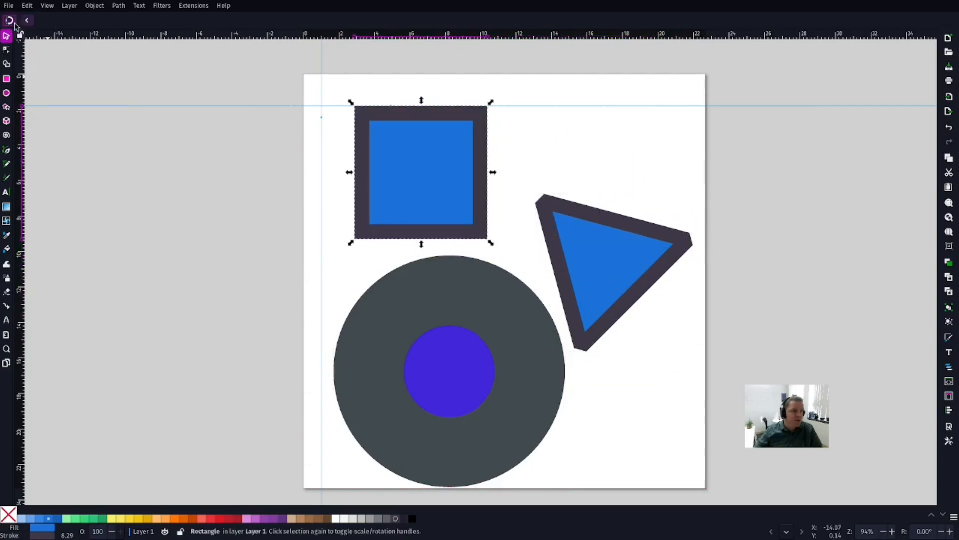
click(27, 21)
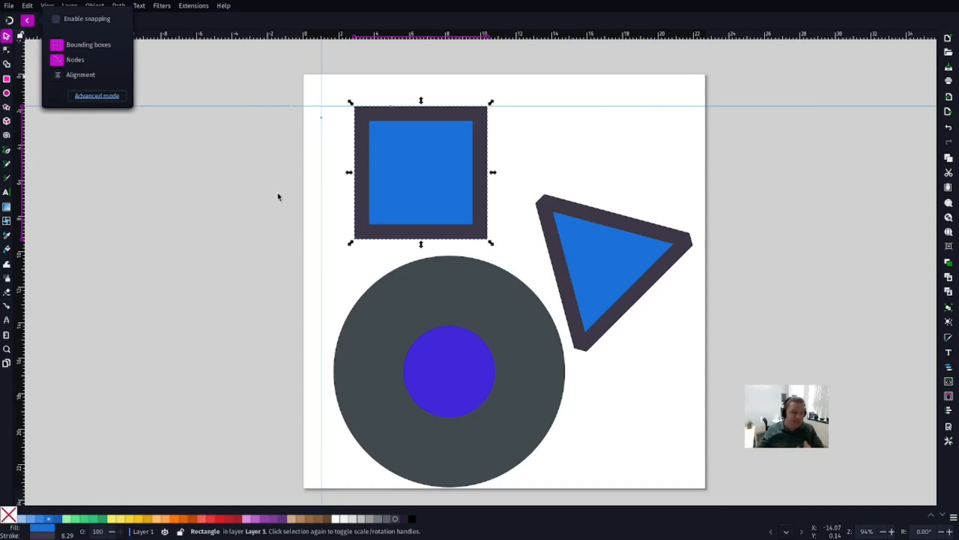
click(196, 148)
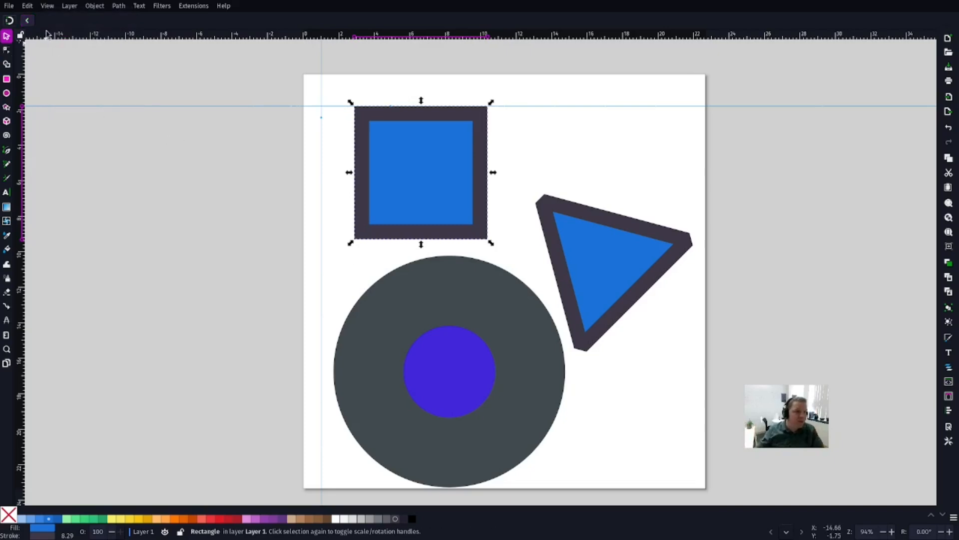
Step: Show the Tool Controls Bar, and deselect and reselect the blue square to compare the Selector tool's available controls
click(47, 5)
mouse_move(105, 59)
mouse_move(107, 123)
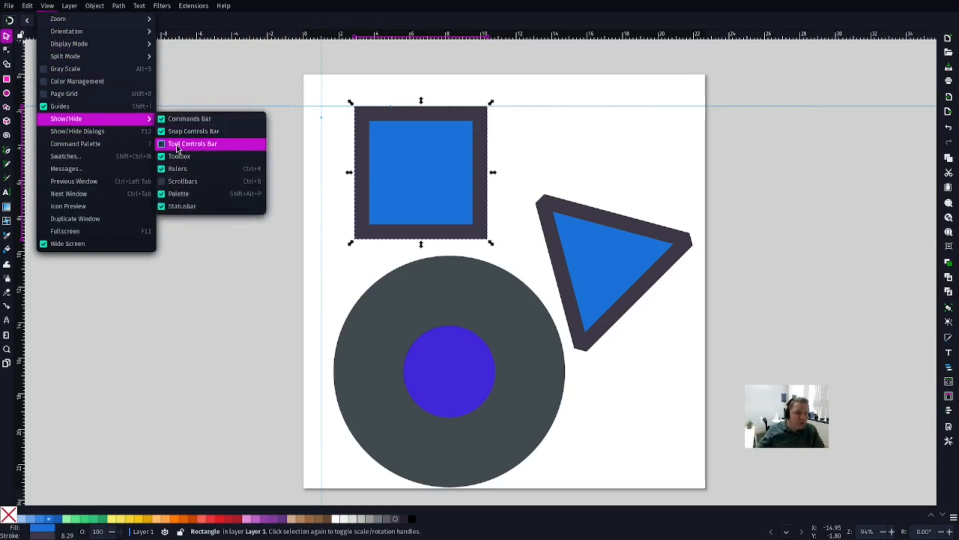
click(164, 144)
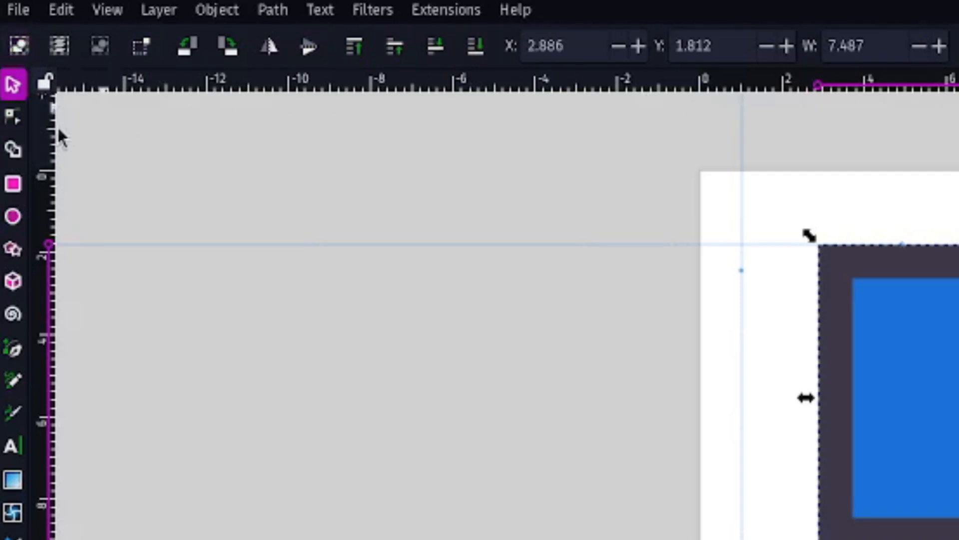
key(Escape)
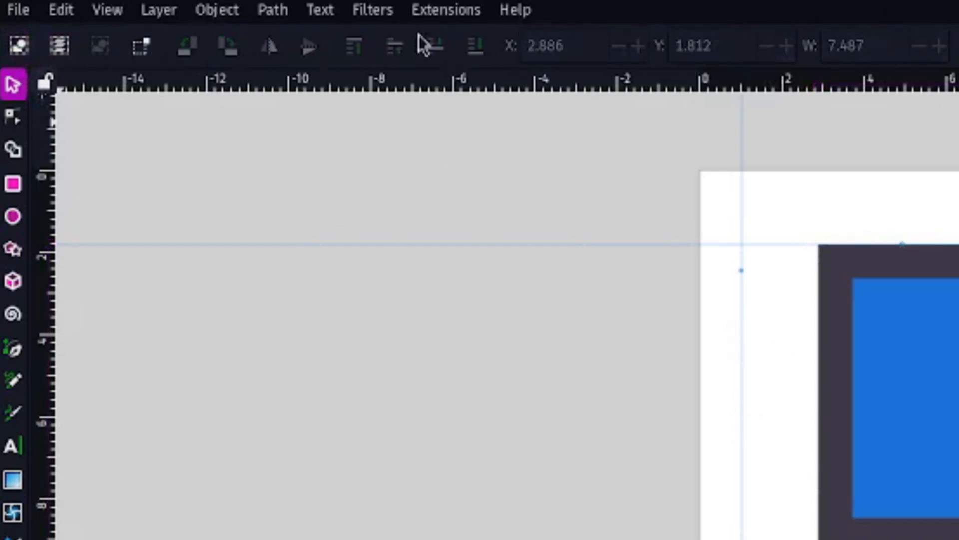
click(952, 386)
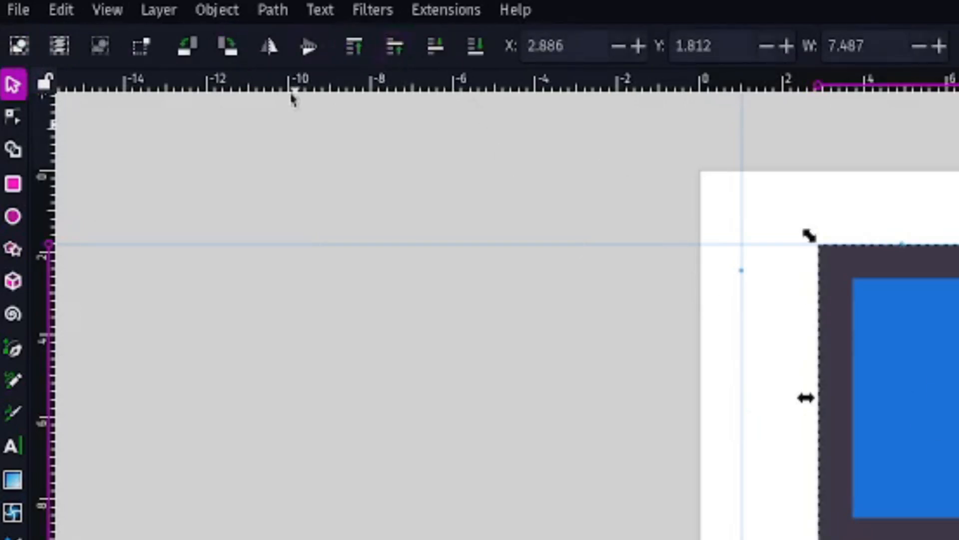
Step: Compare the tool controls of the Node, Rectangle and Star/Polygon tools, keeping the blue square selected
click(11, 121)
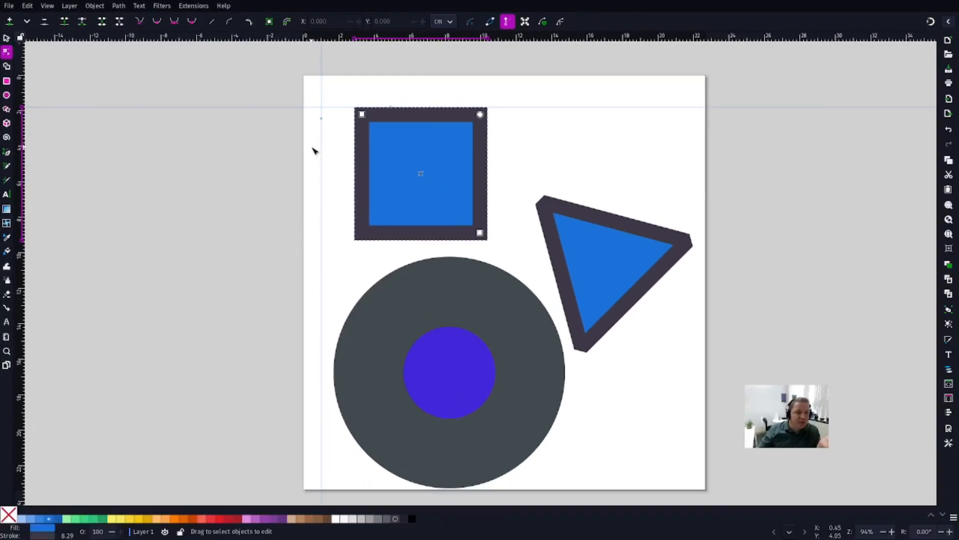
click(629, 296)
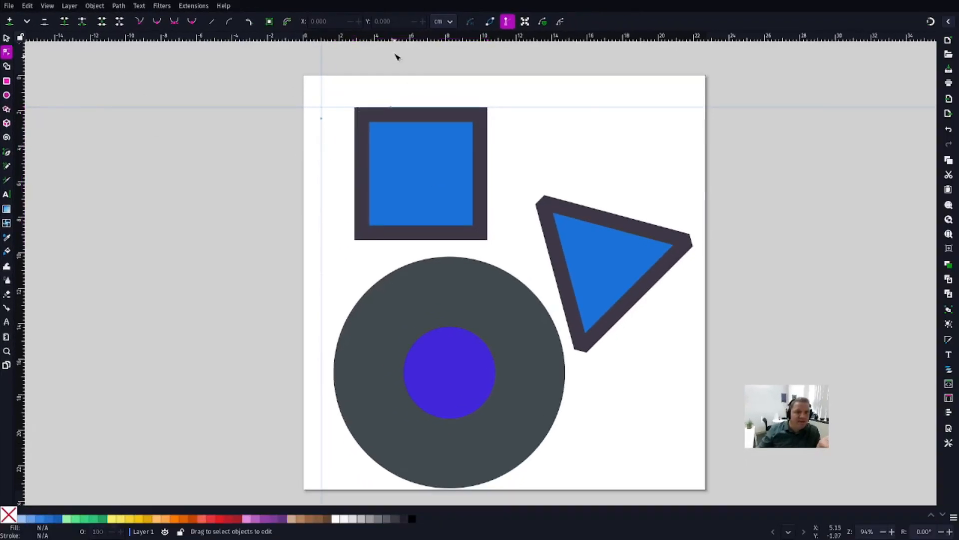
click(415, 158)
click(7, 81)
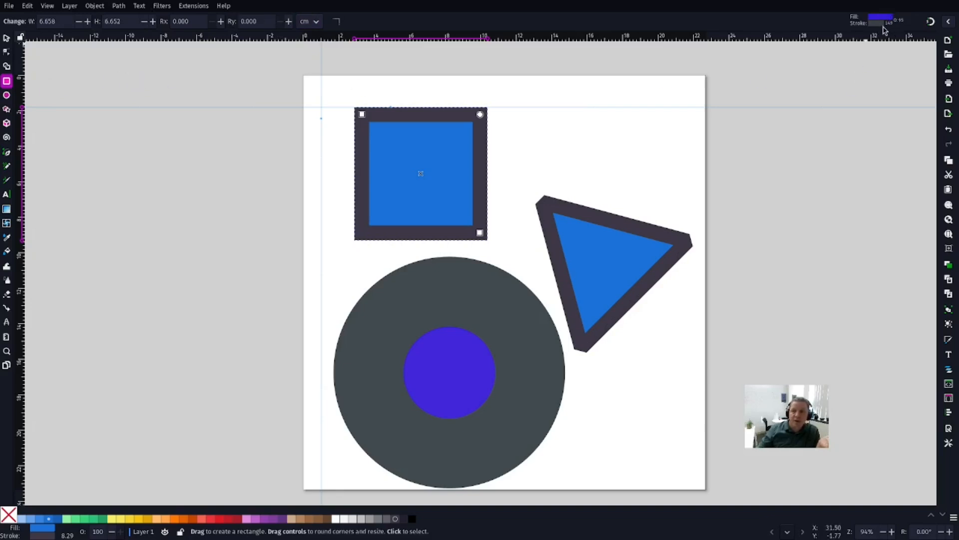
click(6, 109)
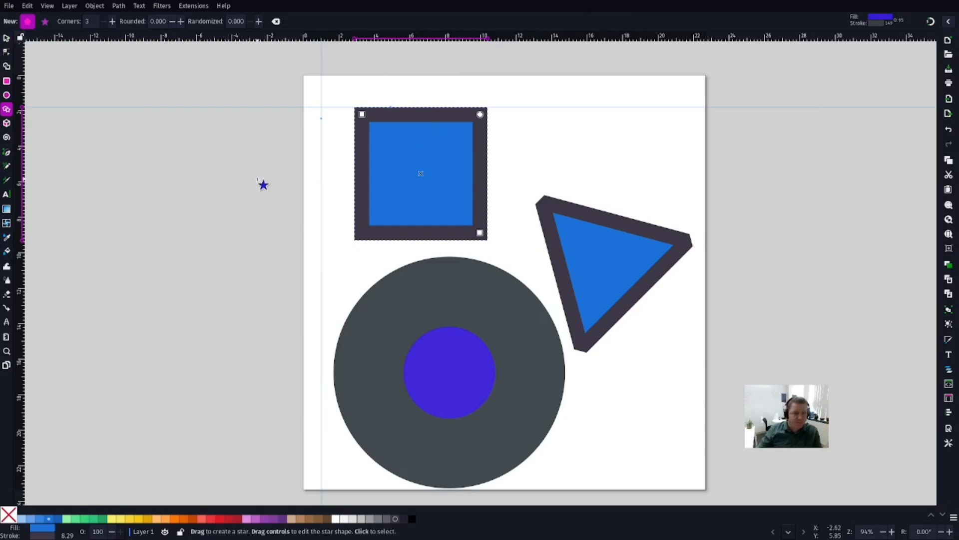
click(48, 6)
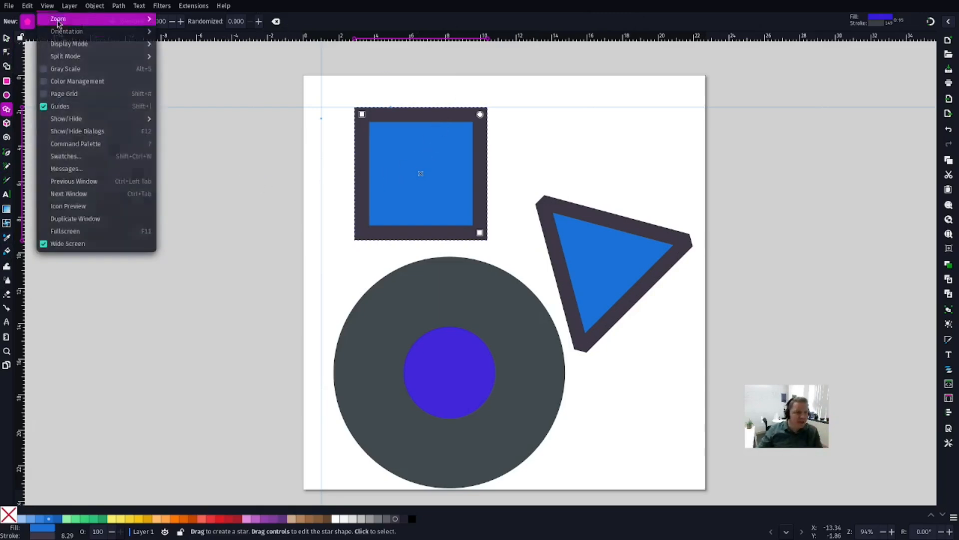
mouse_move(95, 125)
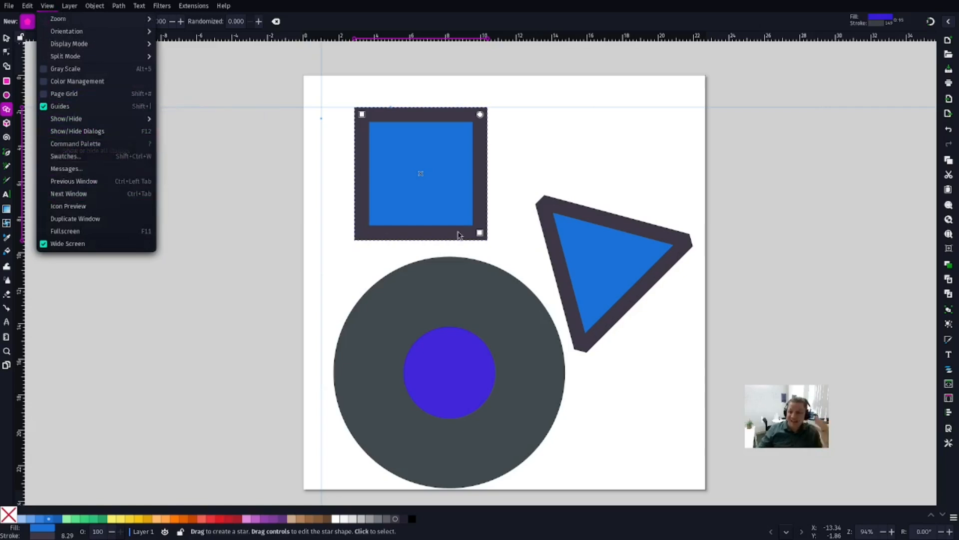
click(803, 242)
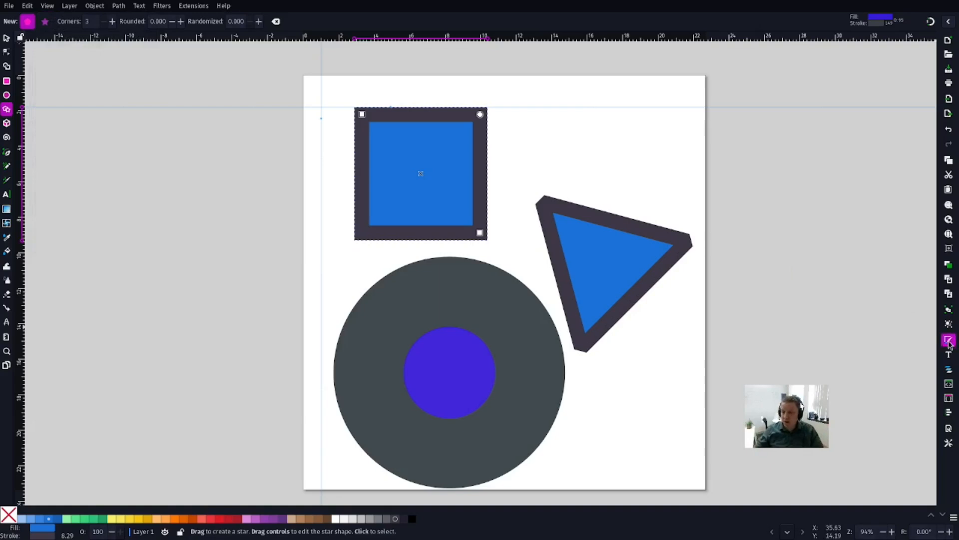
Step: Open the Fill and Stroke and the Align and Distribute dialogs, and return to the Selector tool
key(ctrl+shift+f)
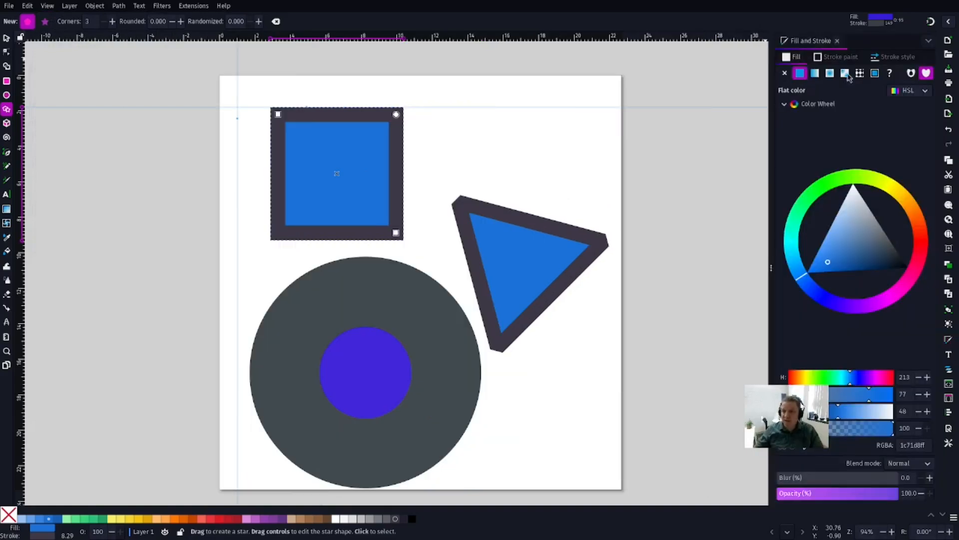
click(949, 412)
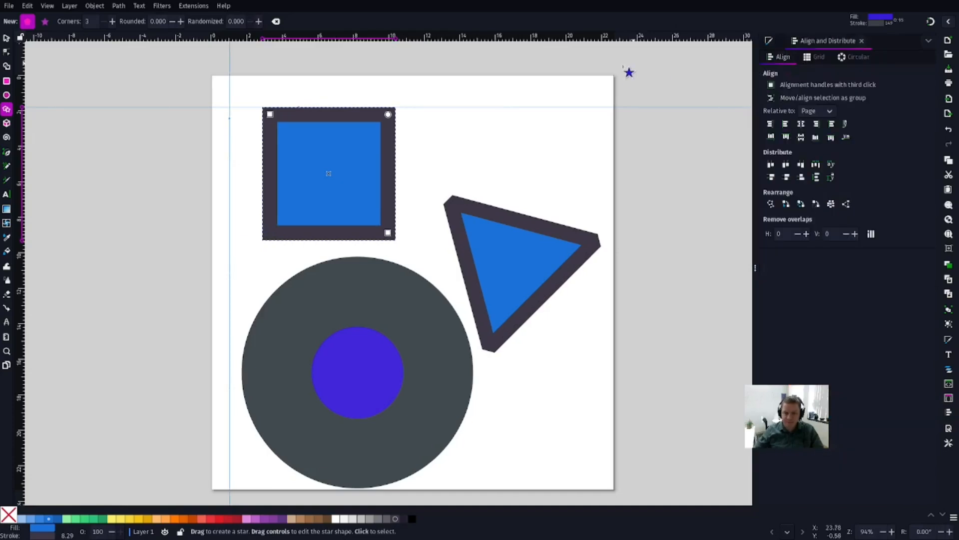
key(s)
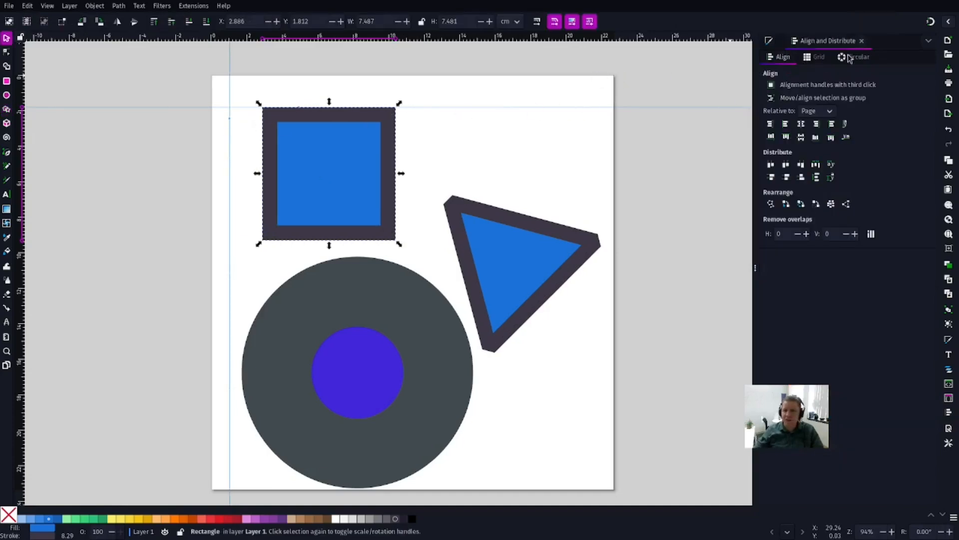
Step: Switch back and forth between the docked Fill and Stroke and Align and Distribute dialogs, ending on Align and Distribute
click(769, 42)
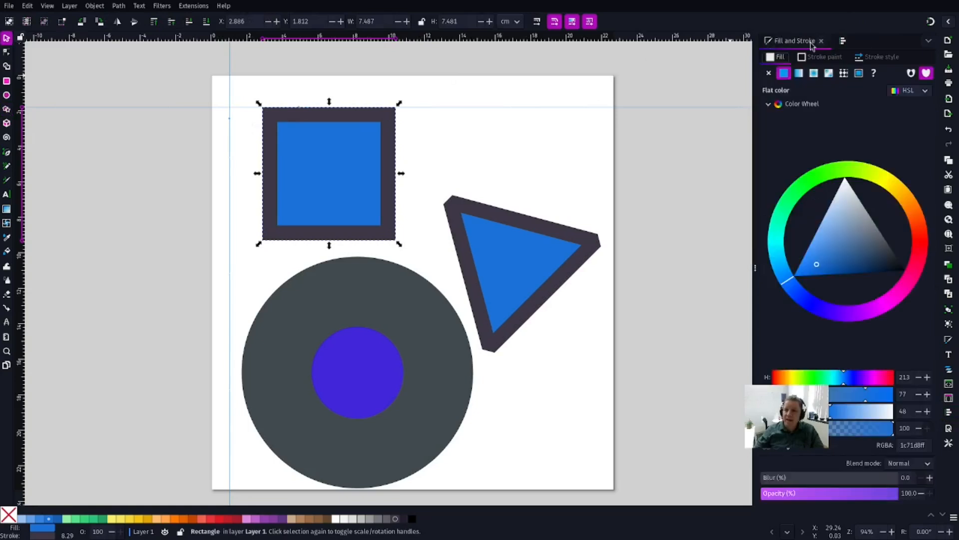
click(844, 41)
click(769, 42)
click(843, 42)
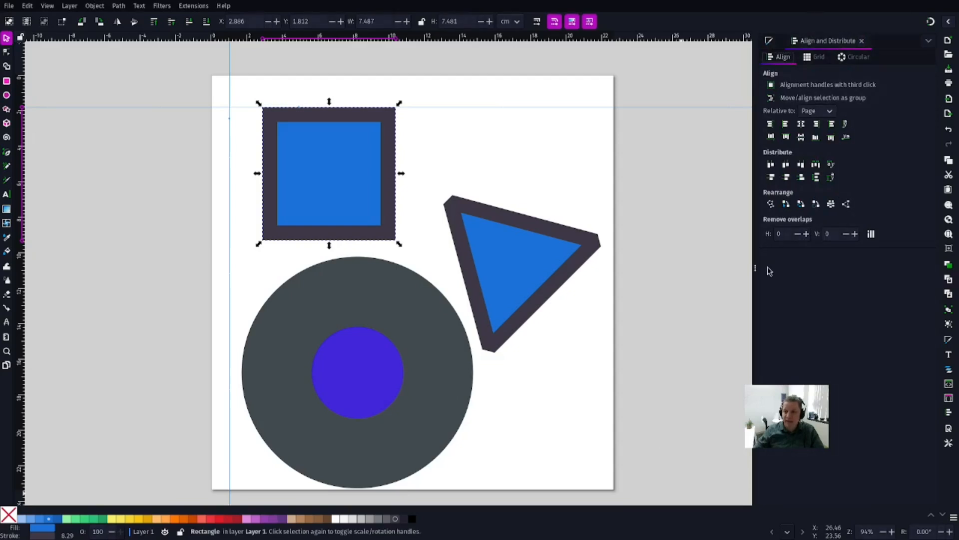
Step: Narrow the docked dialog column, hide all dialogs, and pull the collapsed column back out from the window's edge
drag(754, 269, 863, 272)
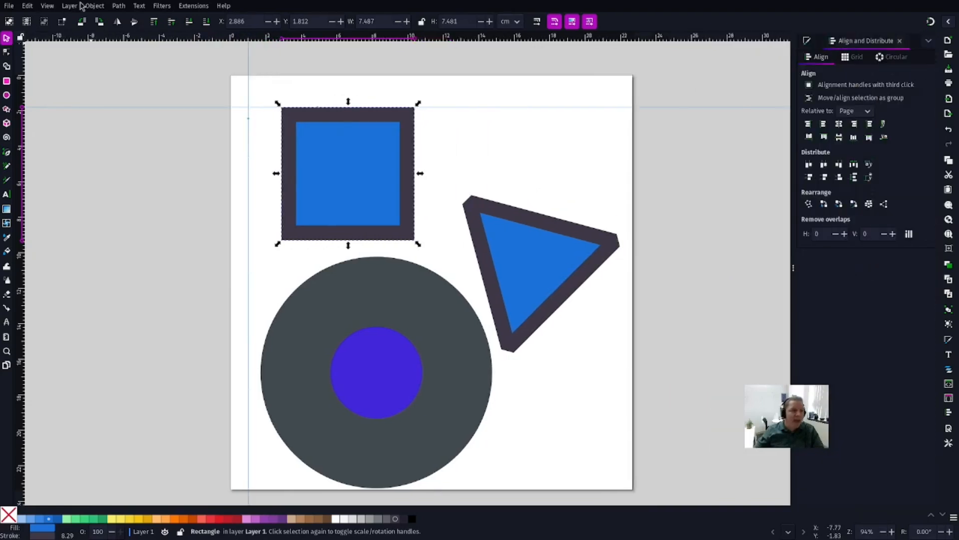
click(47, 6)
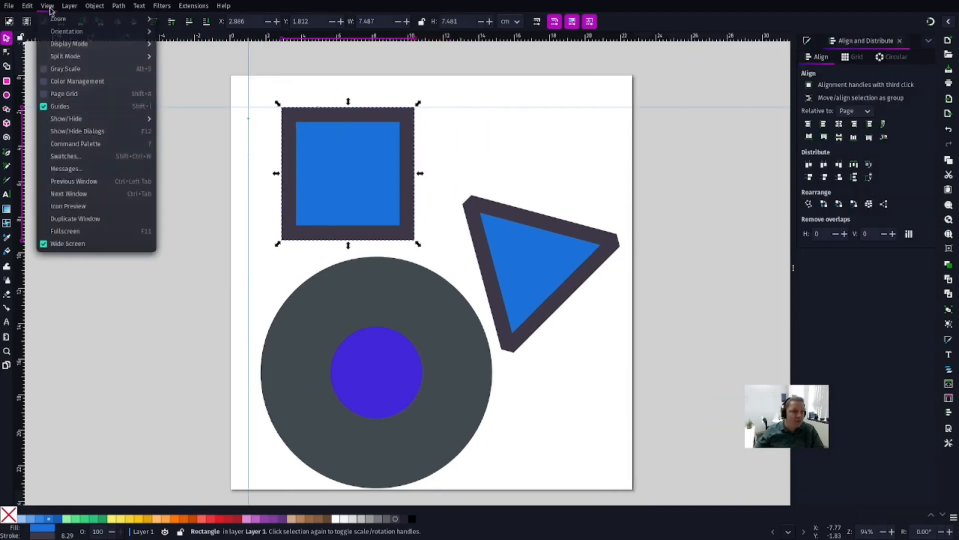
click(92, 133)
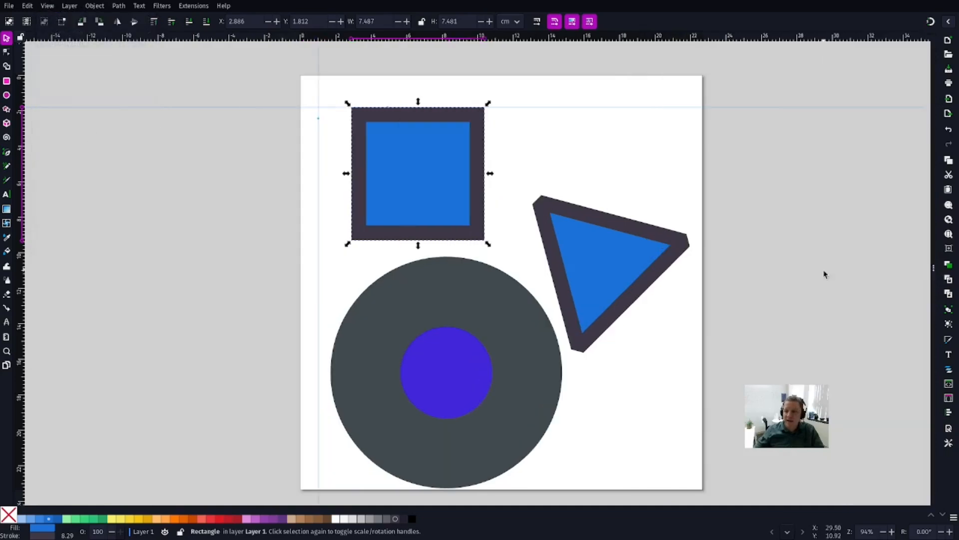
drag(934, 266, 876, 255)
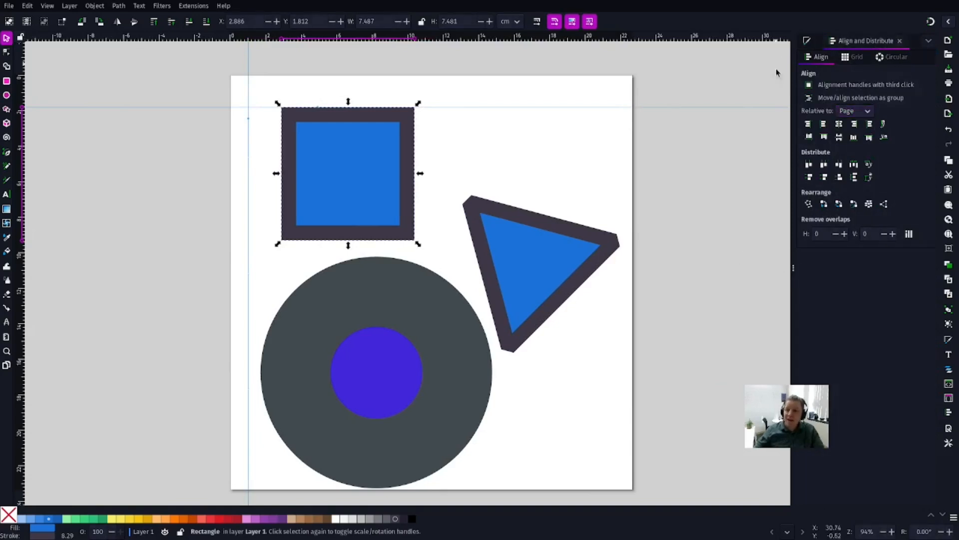
Step: Float the Align and Distribute dialog over the canvas, dock it above Fill and Stroke, and enlarge its panel to show all options
mouse_move(868, 44)
mouse_down()
mouse_move(394, 187)
mouse_move(485, 145)
mouse_move(186, 131)
mouse_up()
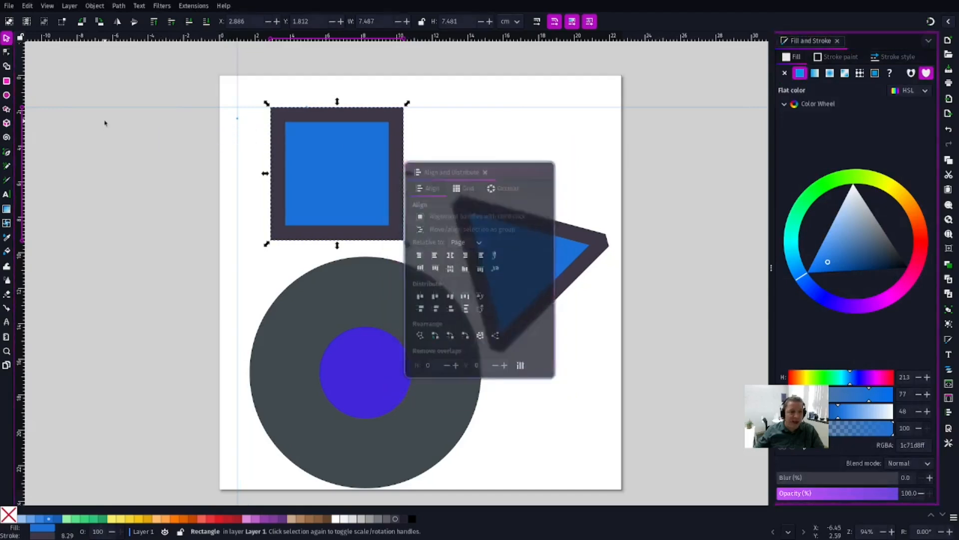
drag(531, 162, 212, 142)
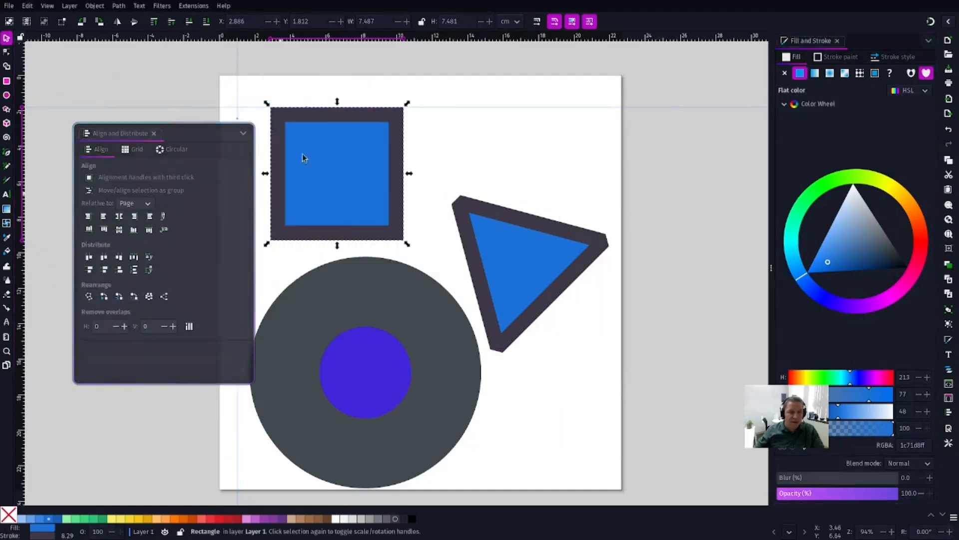
mouse_move(129, 131)
mouse_down()
mouse_move(860, 39)
mouse_move(852, 34)
mouse_up()
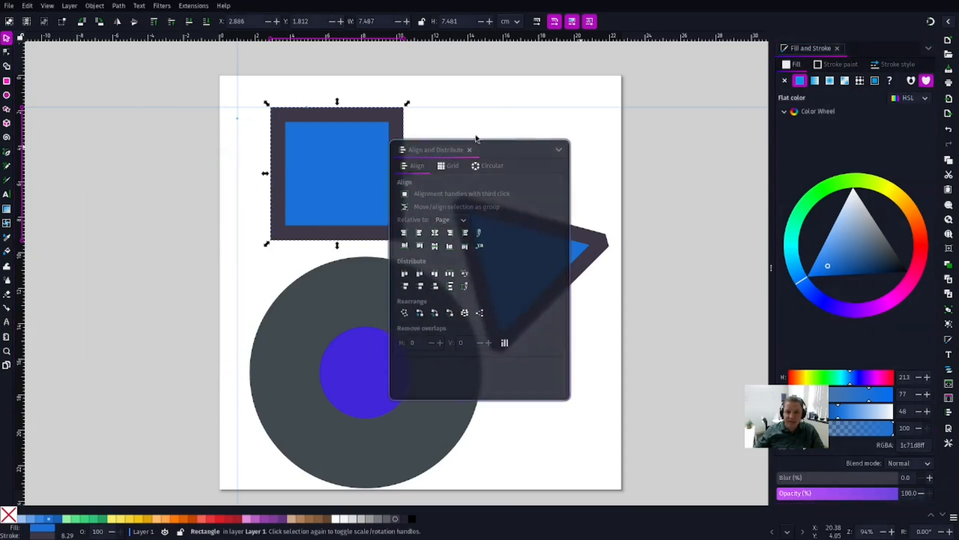
drag(422, 152, 785, 44)
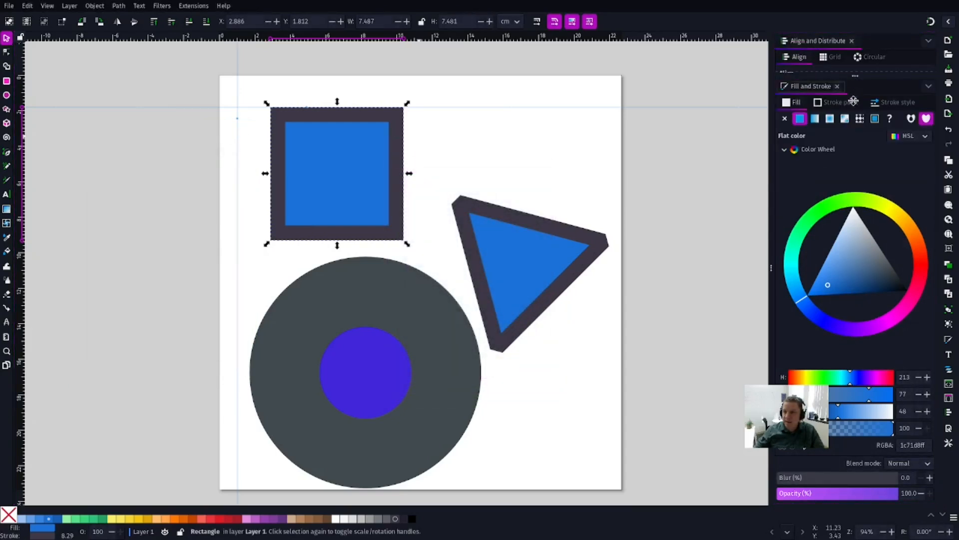
mouse_move(860, 74)
mouse_down()
mouse_move(859, 264)
mouse_move(858, 249)
mouse_up()
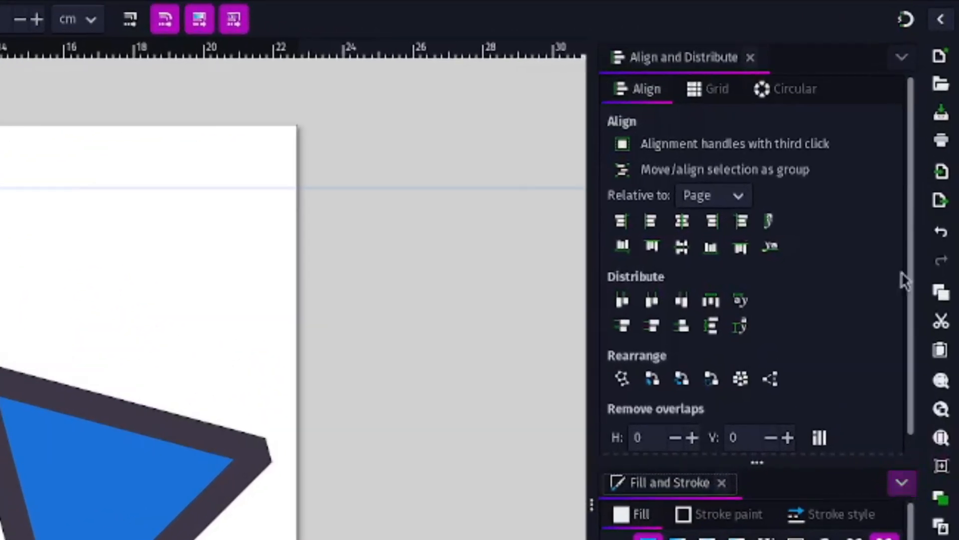
Step: View the list of available dialogs for each docked panel and open the Text and Font dialog
click(902, 59)
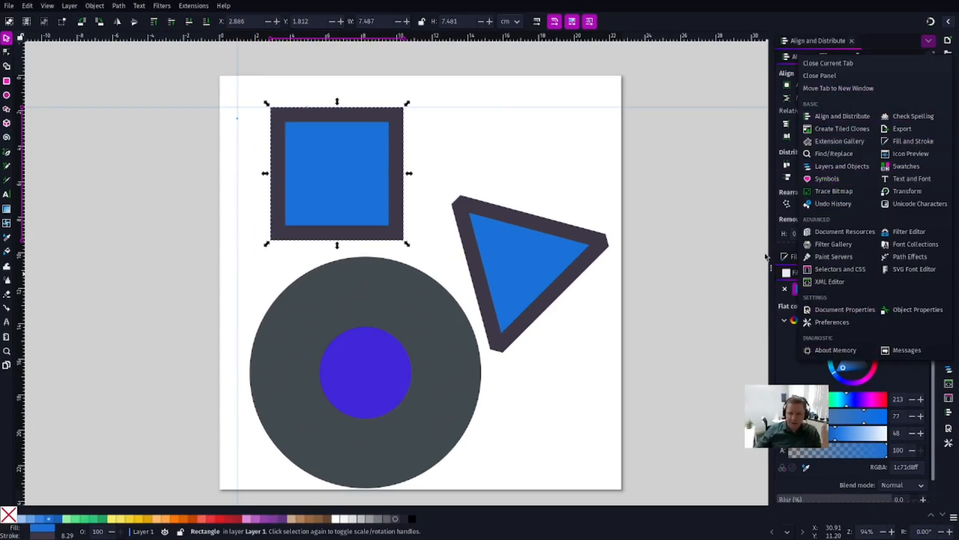
click(740, 154)
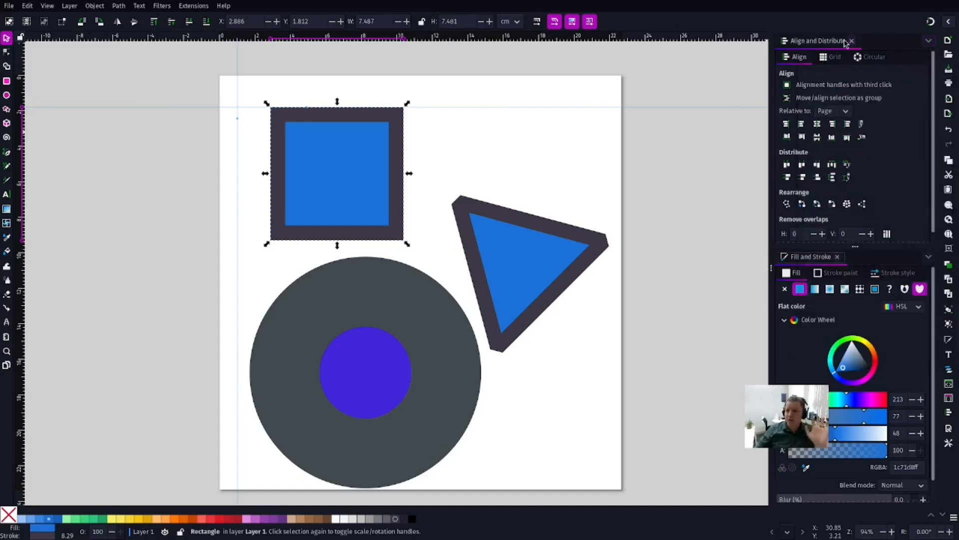
click(928, 257)
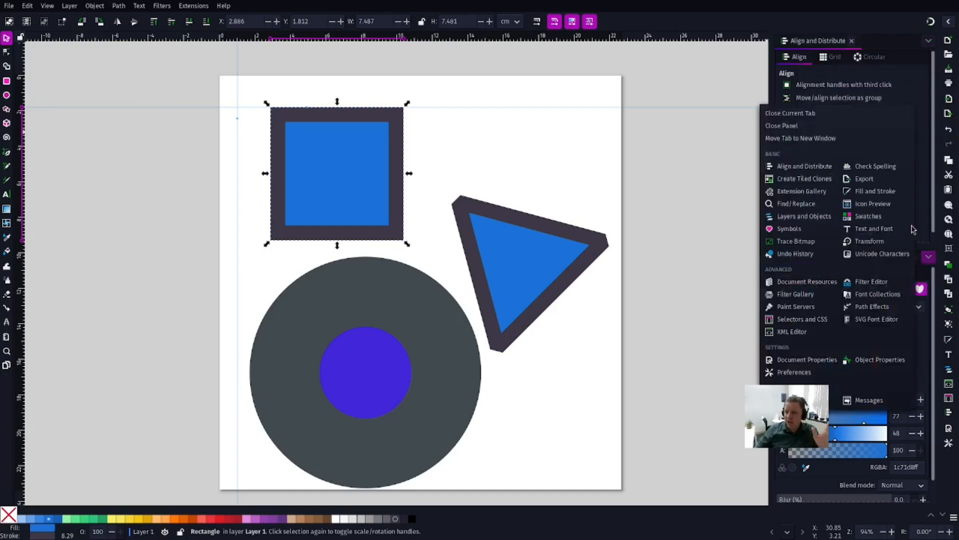
click(872, 228)
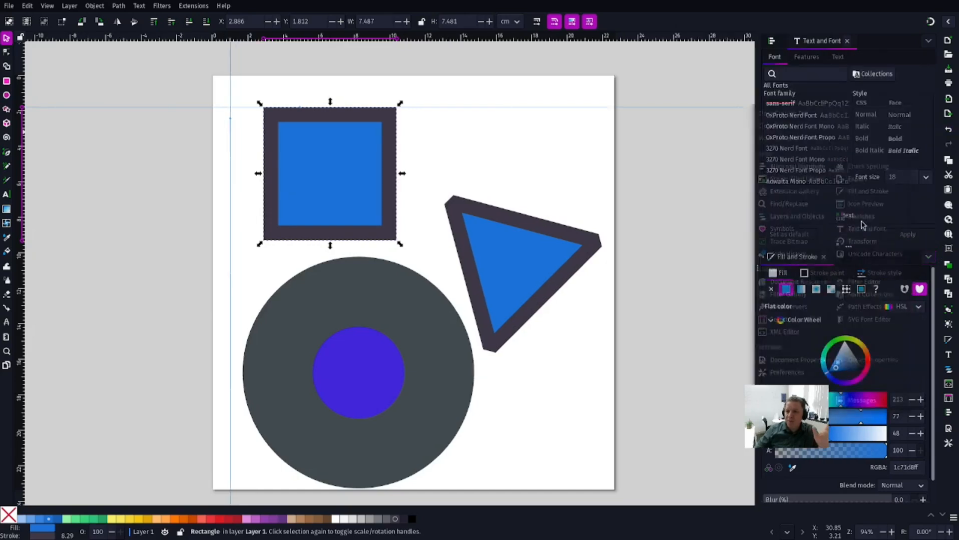
Step: Detach Text and Font, stack it above Align and Distribute, enlarge the Align and Distribute panel, and move Text and Font into its own column
drag(821, 41, 647, 114)
drag(440, 157, 832, 35)
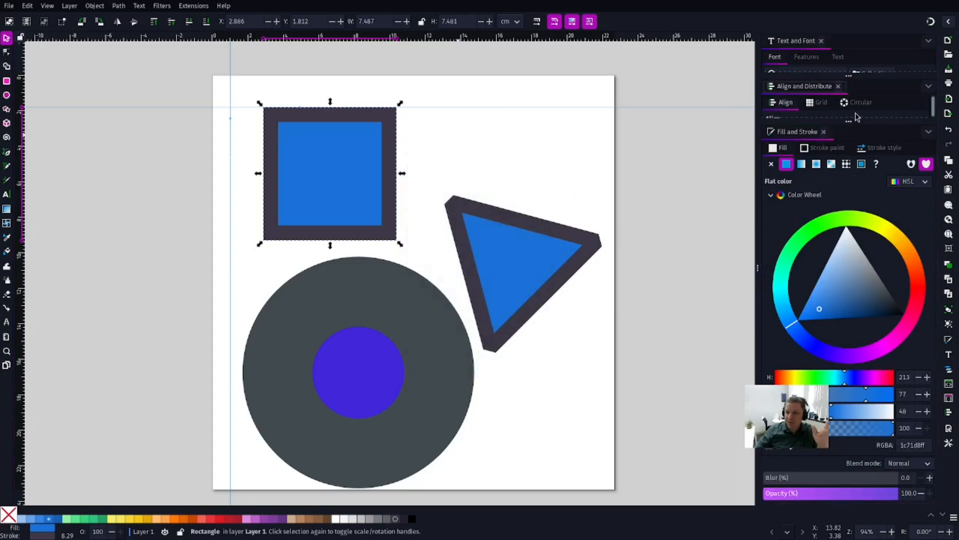
drag(848, 119, 852, 201)
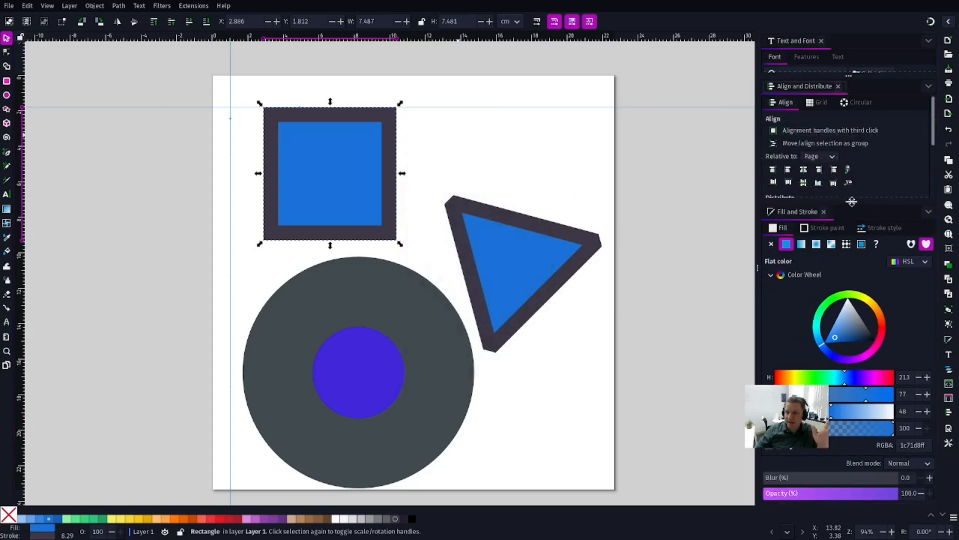
drag(798, 50, 922, 218)
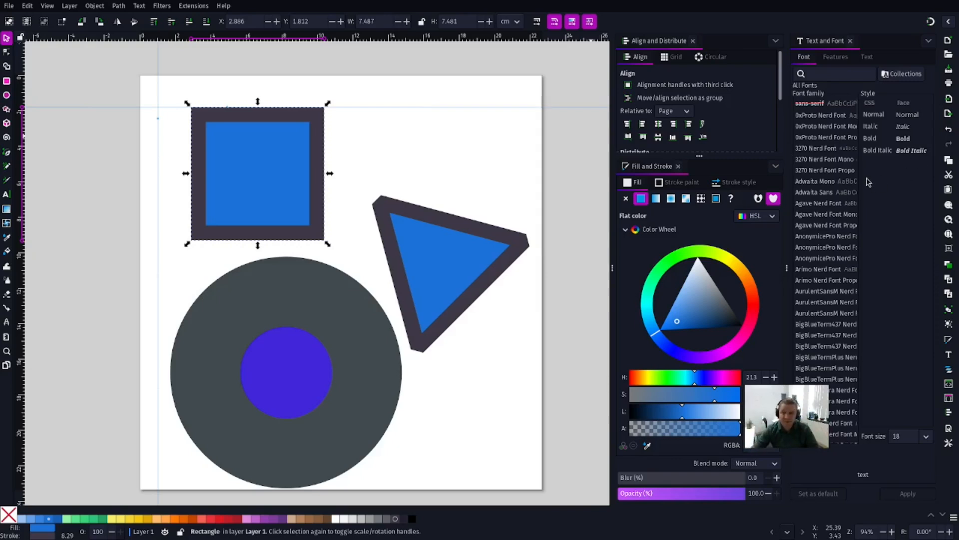
Step: Hide all dialogs and pull both collapsed dialog columns back out from the window's edge
click(69, 5)
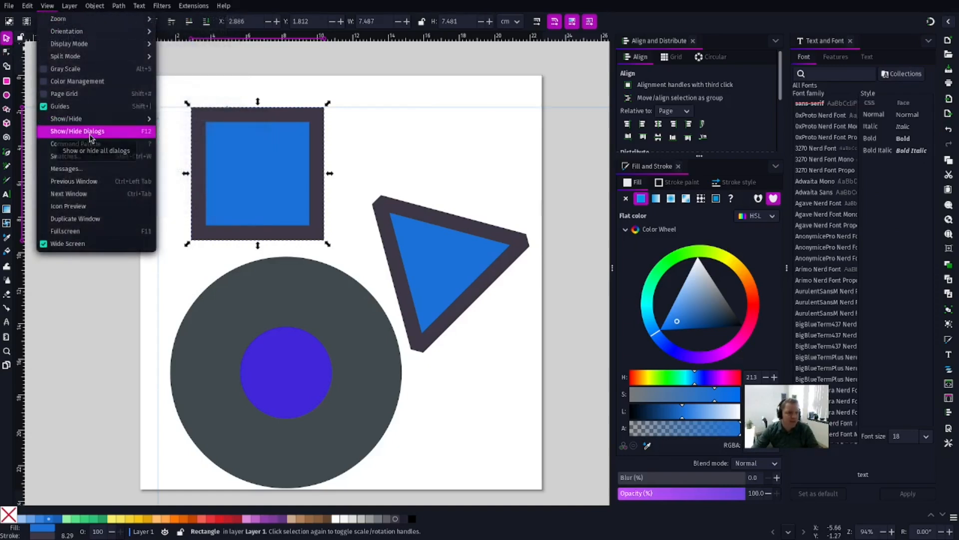
click(91, 138)
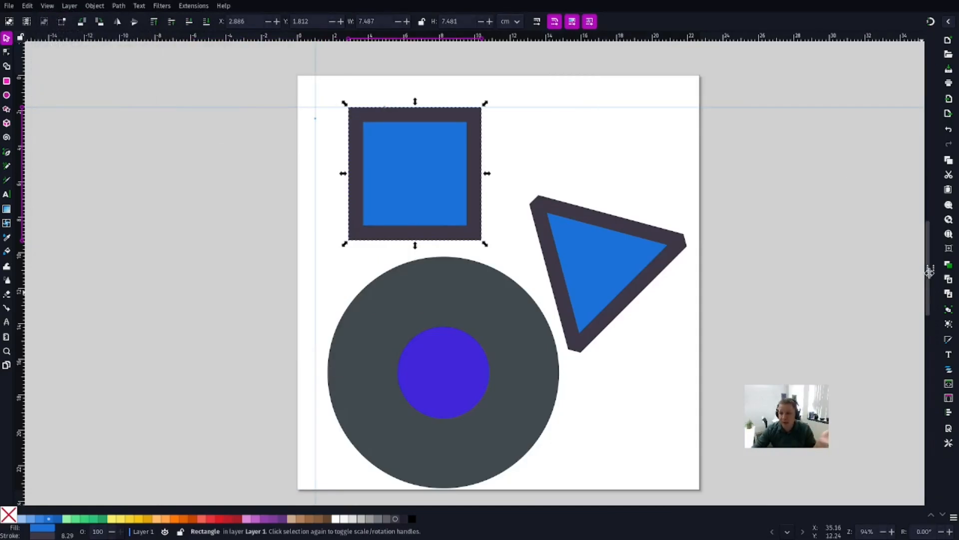
drag(930, 272, 864, 275)
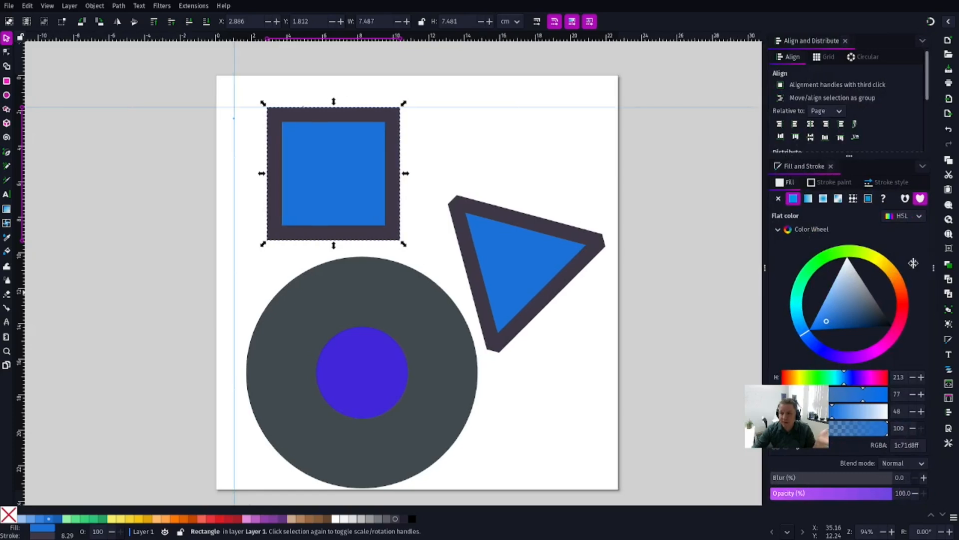
drag(765, 266, 681, 268)
Step: Show Fill and Stroke in the same panel as Text and Font, and open the list of available dialogs
key(ctrl+shift+t)
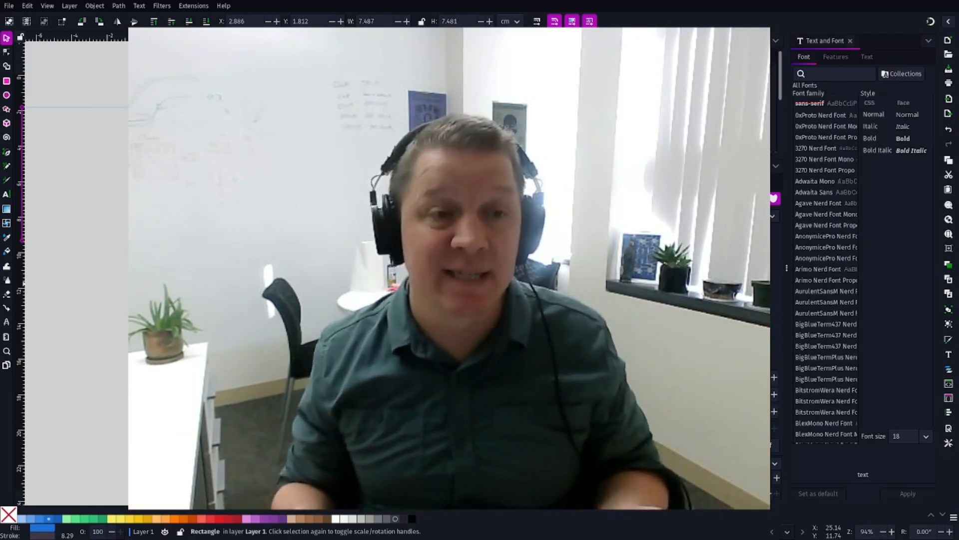
key(ctrl+shift+f)
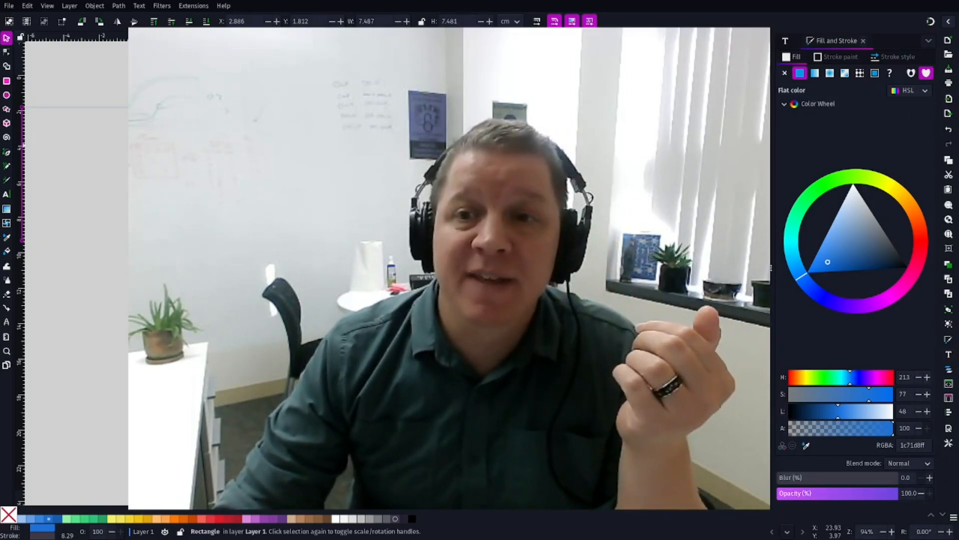
click(766, 42)
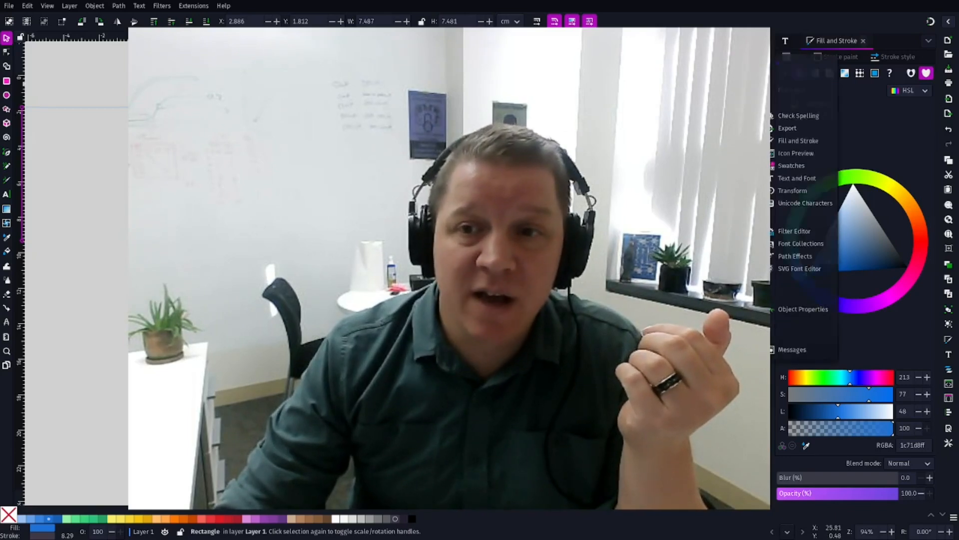